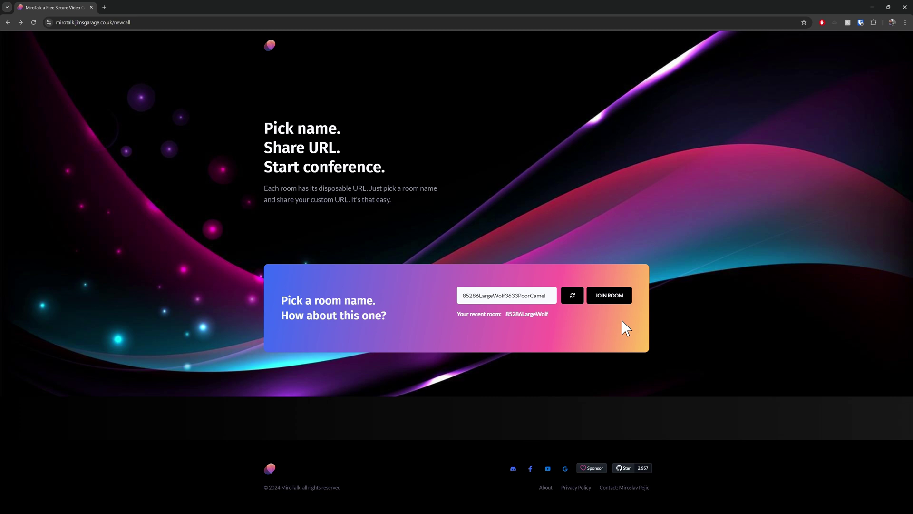
Join the suggested MiroTalk room, enter its meeting under the filled-in display name, and dismiss the room-sharing invitation
left_click(611, 300)
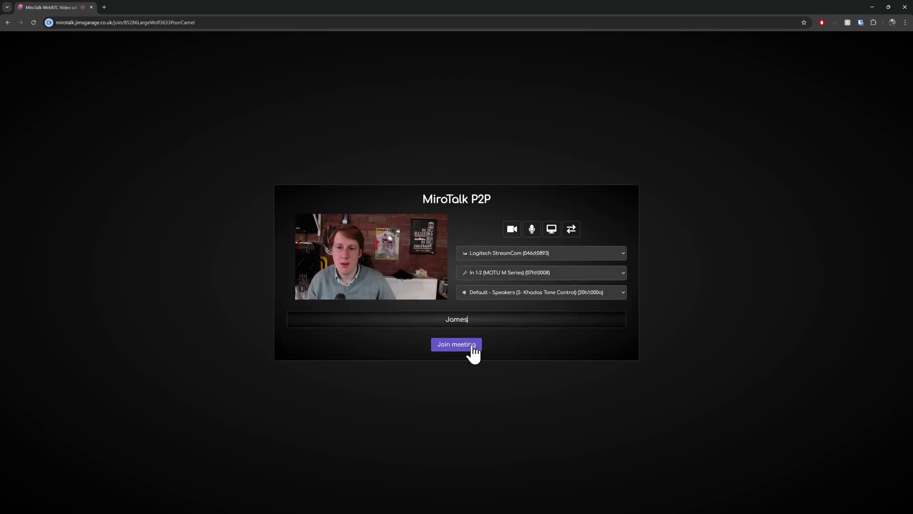
left_click(473, 347)
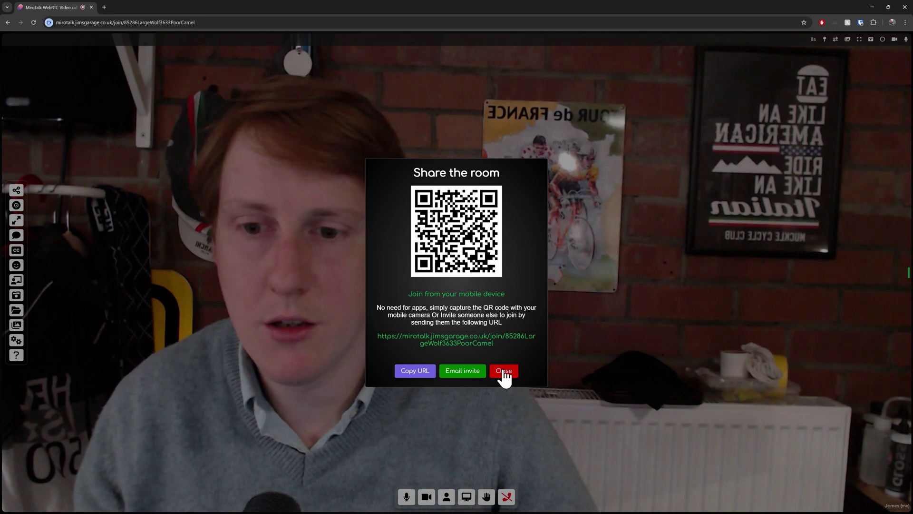
left_click(504, 372)
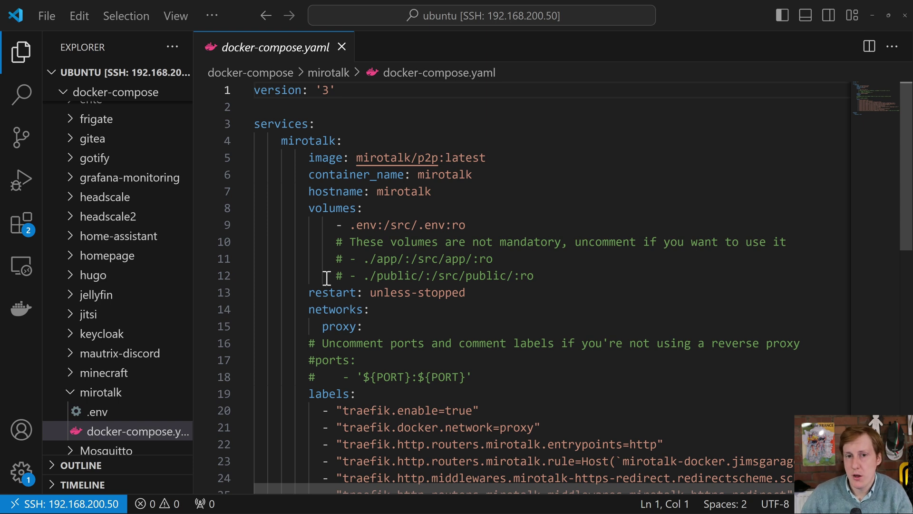
Inspect the p2p image entry in mirotalk's docker-compose.yaml in Visual Studio Code and check its companion .env file
left_click_drag(418, 158, 438, 158)
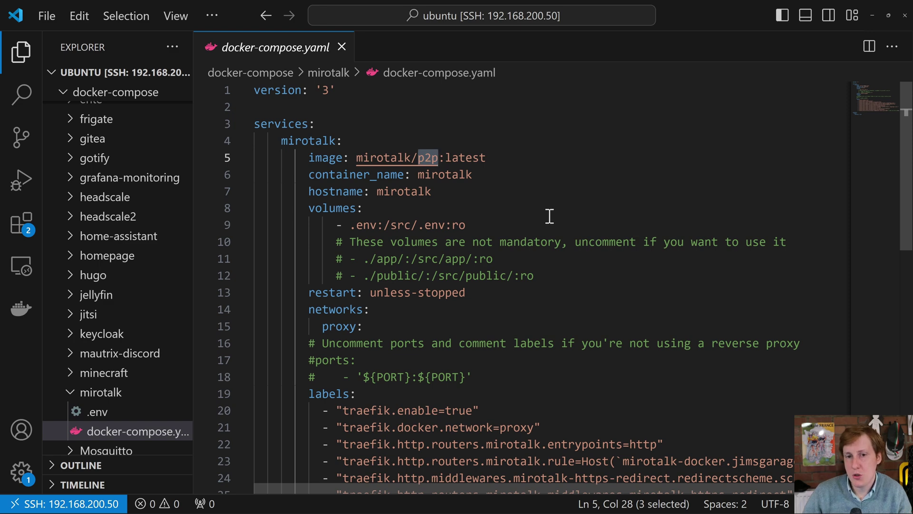
left_click(97, 411)
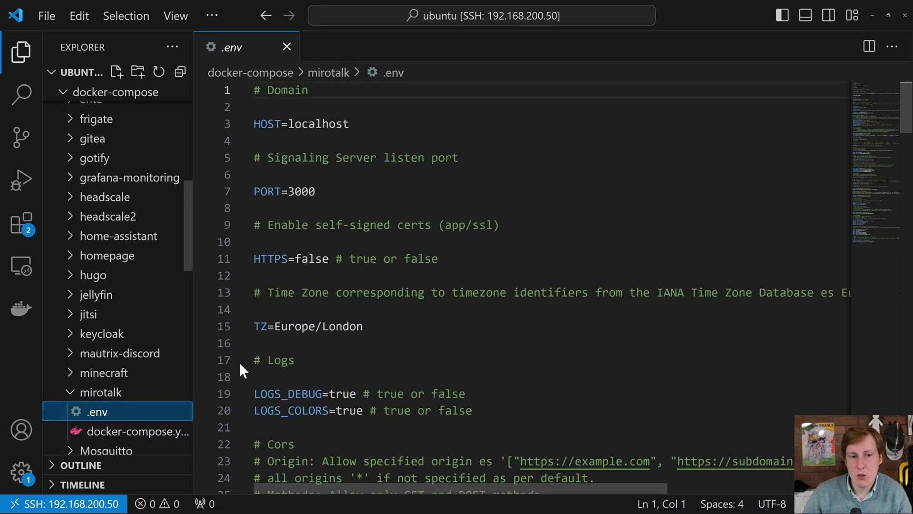
left_click(118, 435)
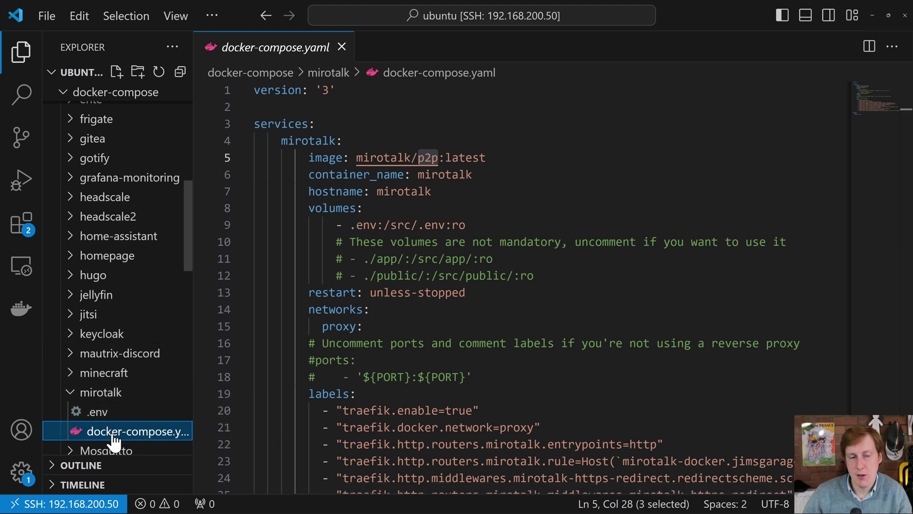
Examine the networks, commented port mapping, Traefik labels and load balancer port in mirotalk's docker-compose.yaml
mouse_move(336, 307)
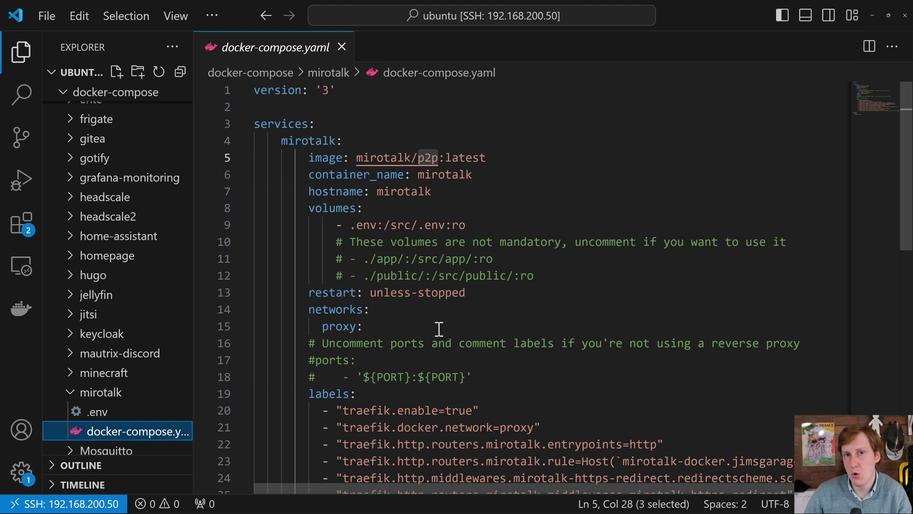
scroll(439, 329, "down", 3)
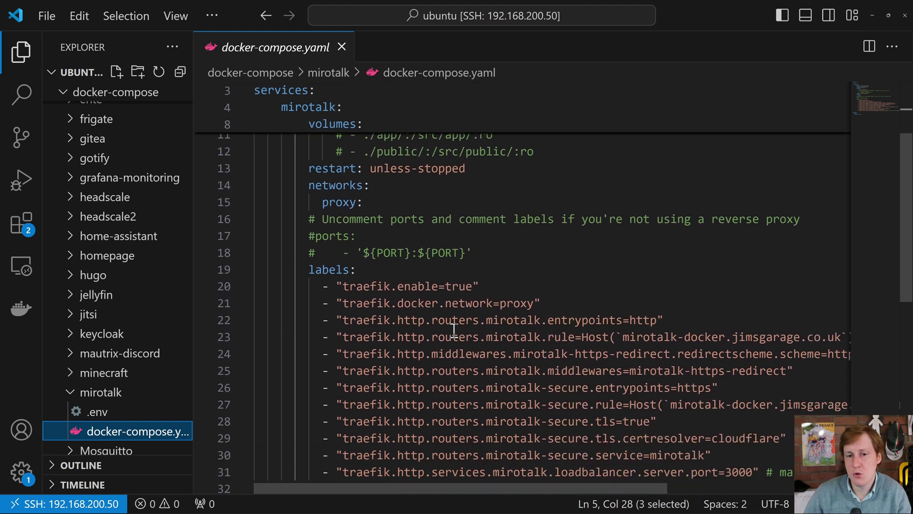
scroll(455, 328, "down", 1)
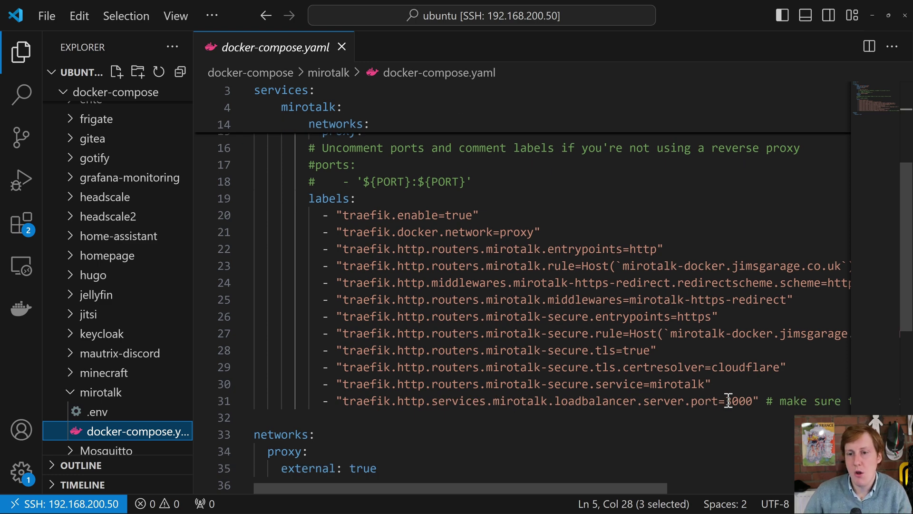
left_click_drag(727, 400, 755, 400)
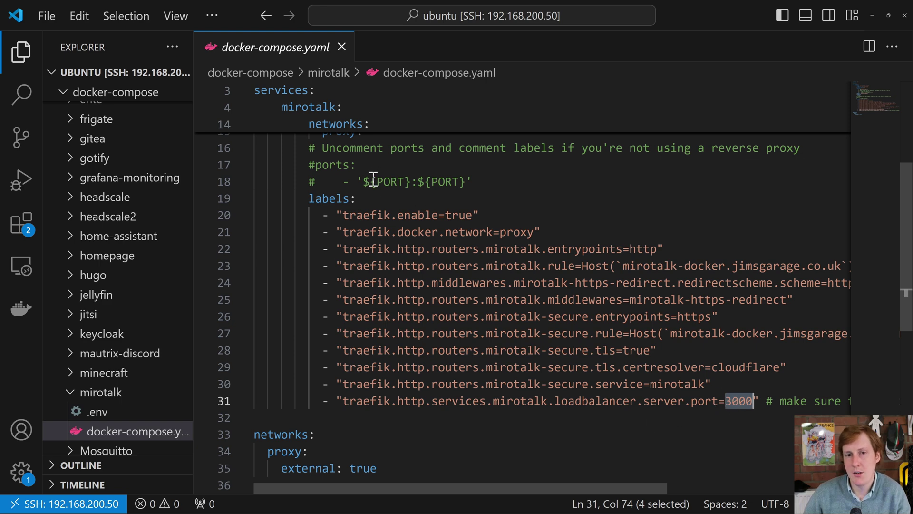
left_click_drag(374, 179, 473, 181)
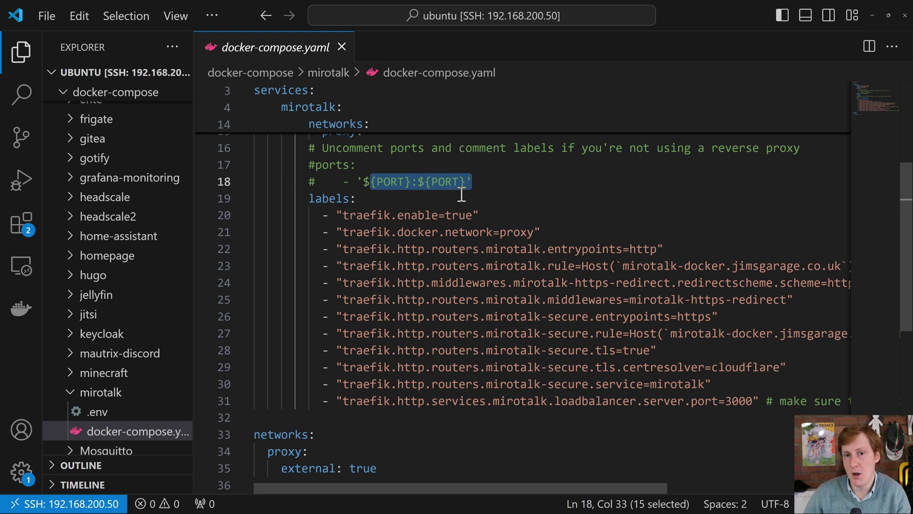
scroll(424, 252, "down", 2)
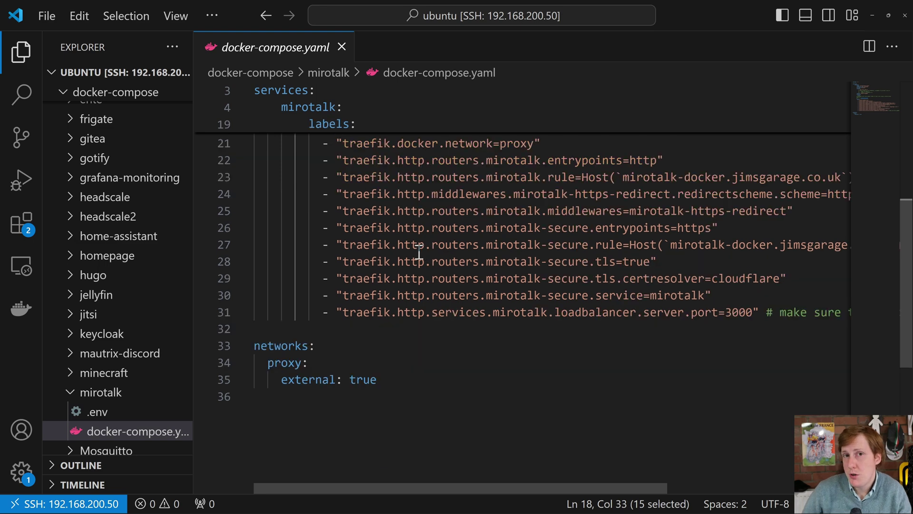
Review mirotalk's .env file from the host and port through HTTPS, time zone, logs, CORS, IP whitelist and OIDC settings
left_click(121, 431)
left_click(119, 413)
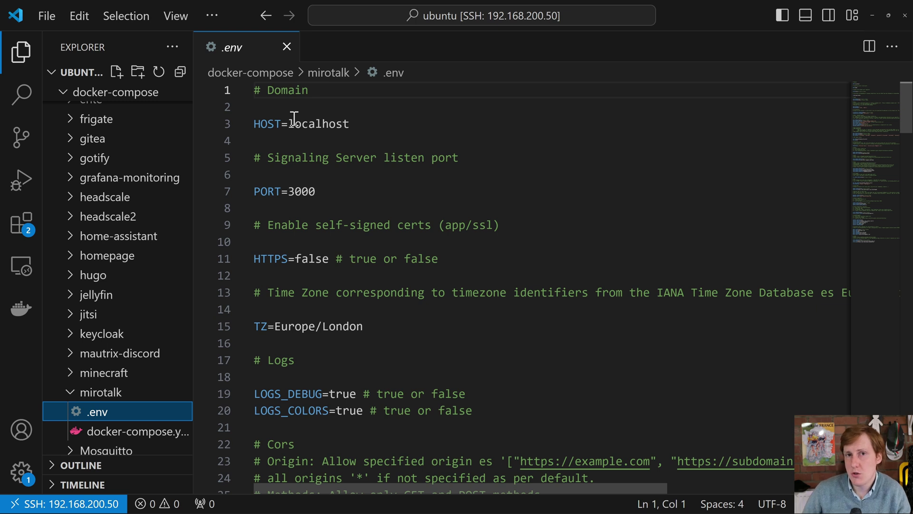
left_click_drag(288, 124, 351, 124)
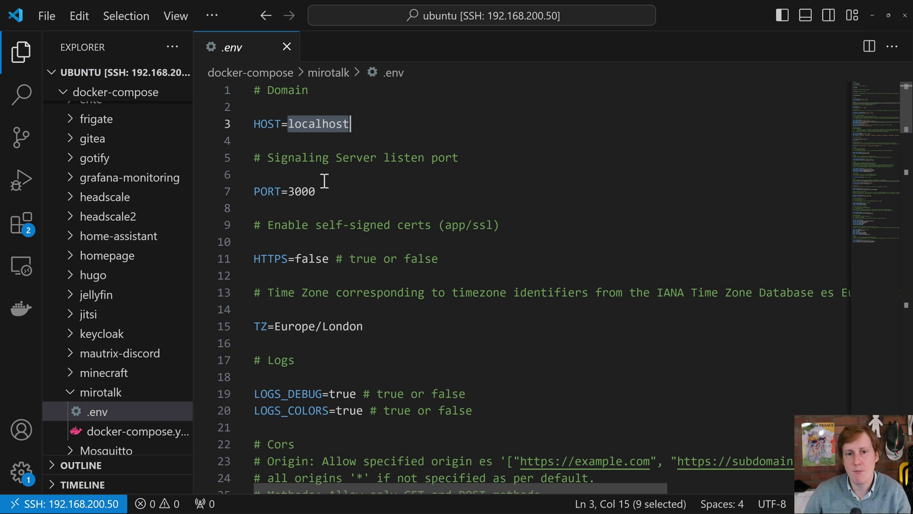
left_click(316, 192)
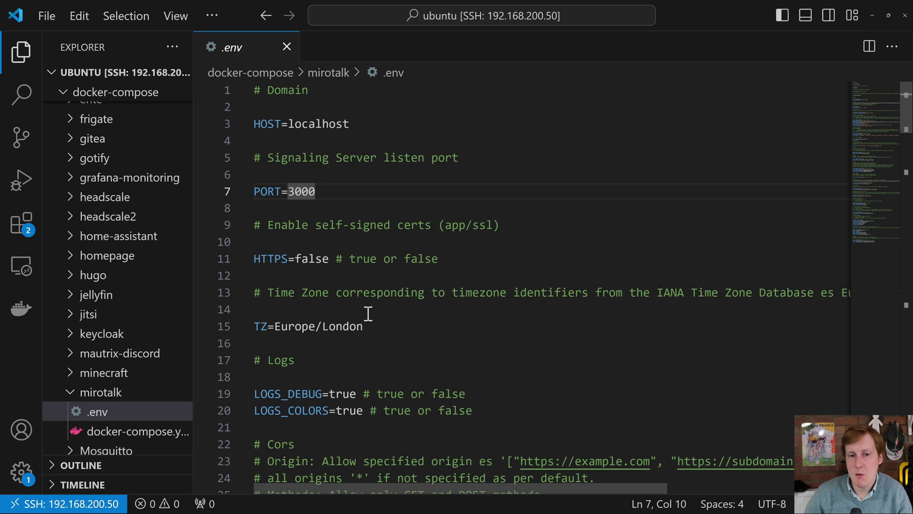
scroll(370, 334, "down", 2)
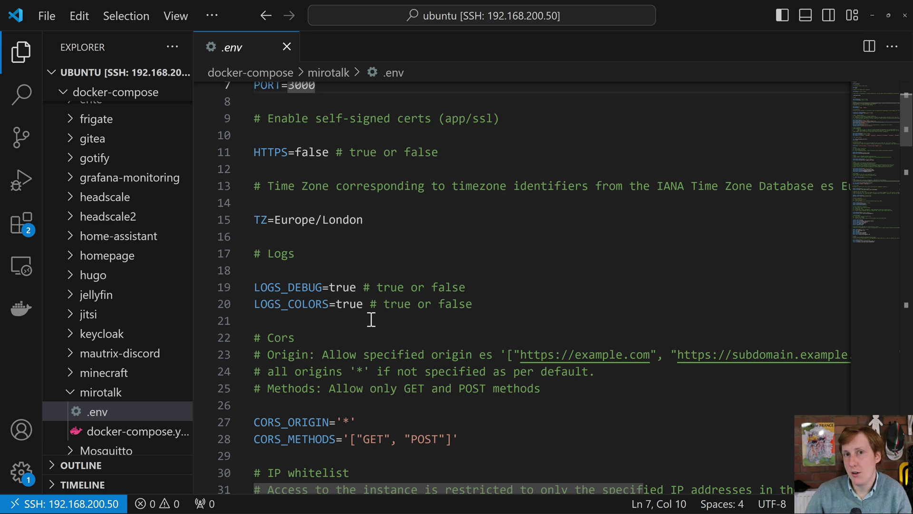
scroll(367, 315, "down", 3)
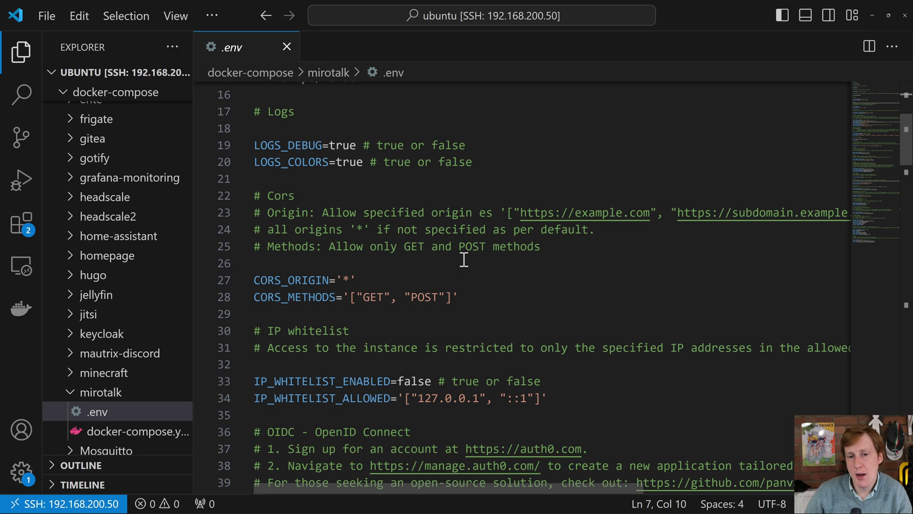
scroll(464, 259, "down", 2)
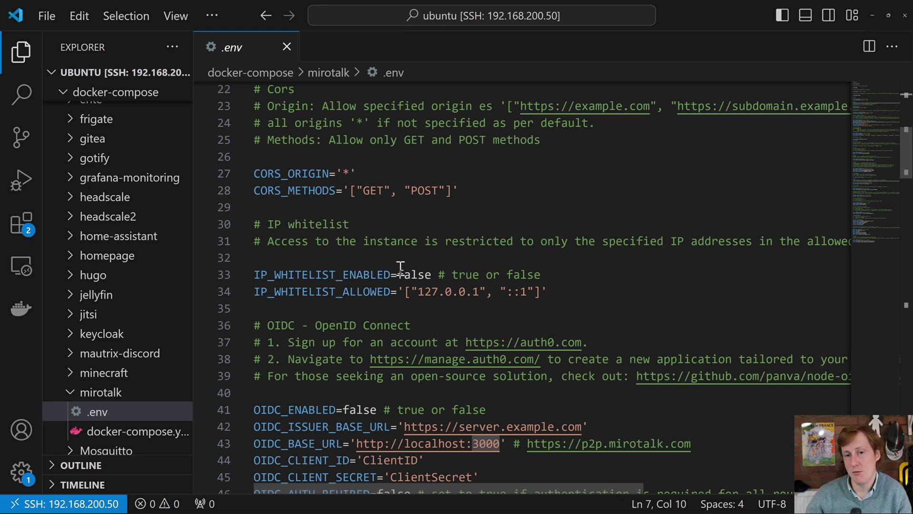
scroll(401, 295, "down", 2)
scroll(400, 281, "down", 2)
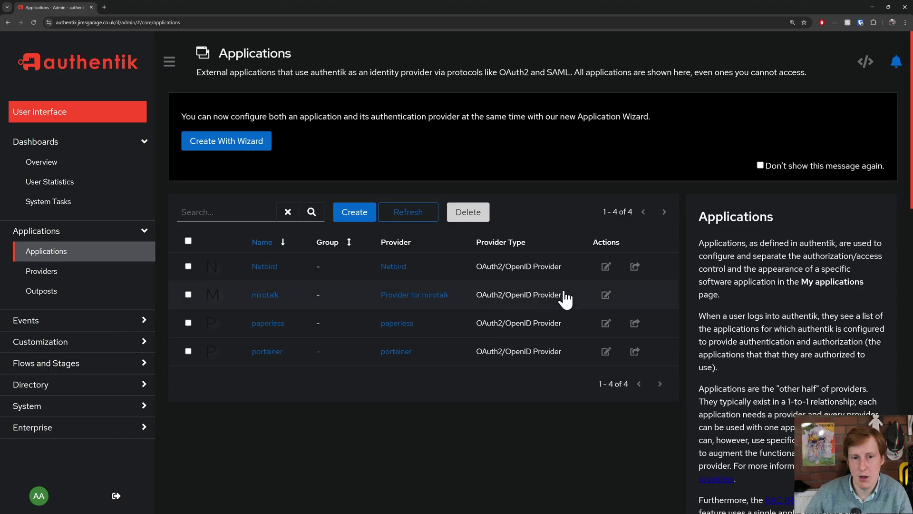
In authentik, view the mirotalk application's overview and the application wizard's details form without creating a new application
left_click(265, 294)
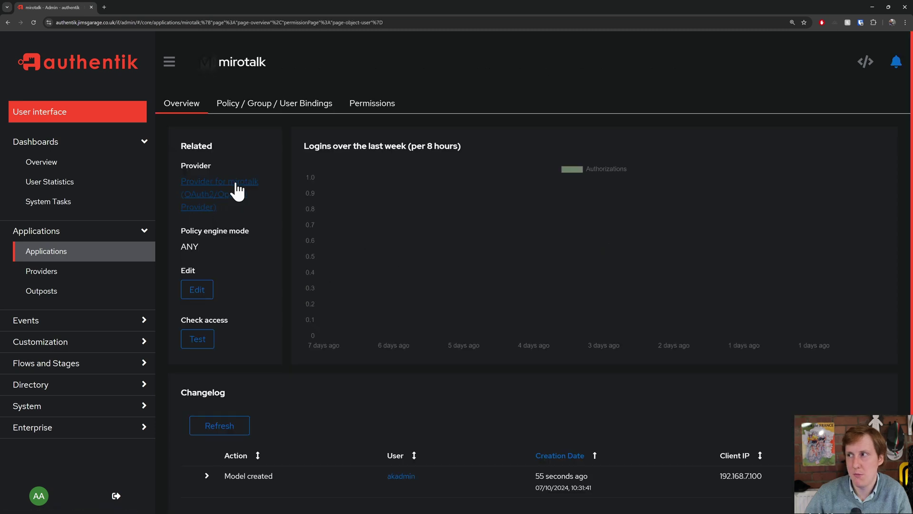
key("alt+Left")
left_click(228, 153)
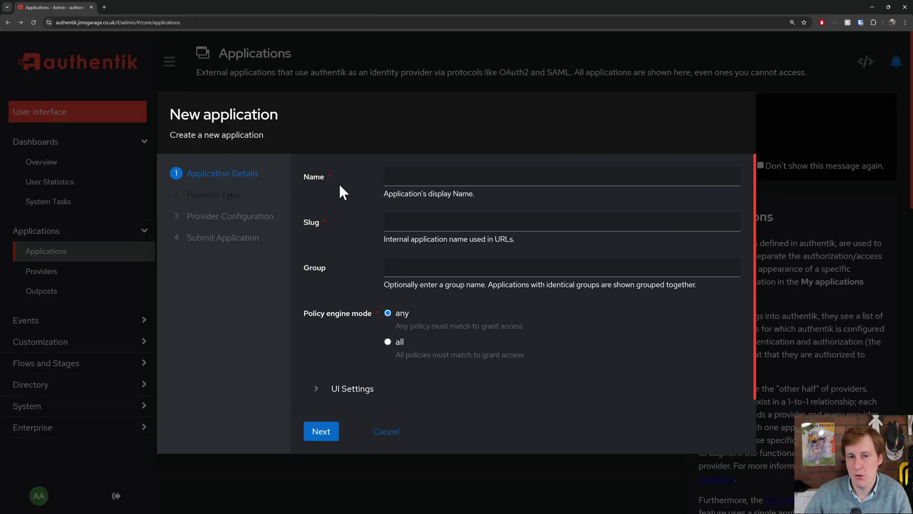
left_click(409, 181)
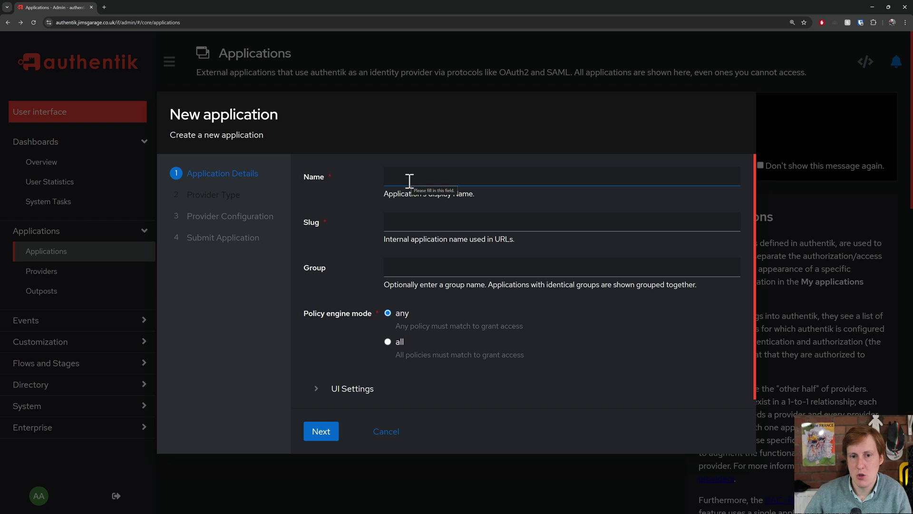
left_click(384, 433)
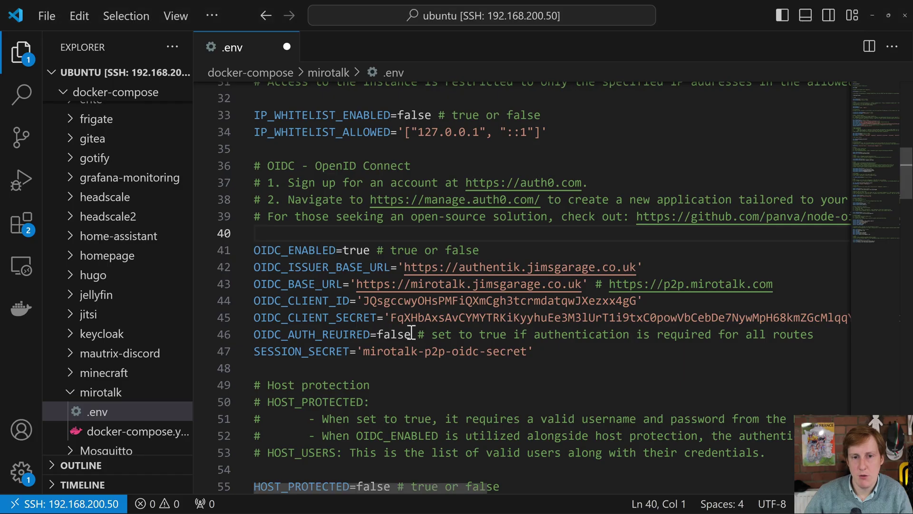
Back in Visual Studio Code, examine the OIDC client settings, host protection users and JWT token section of the .env file
scroll(412, 332, "down", 3)
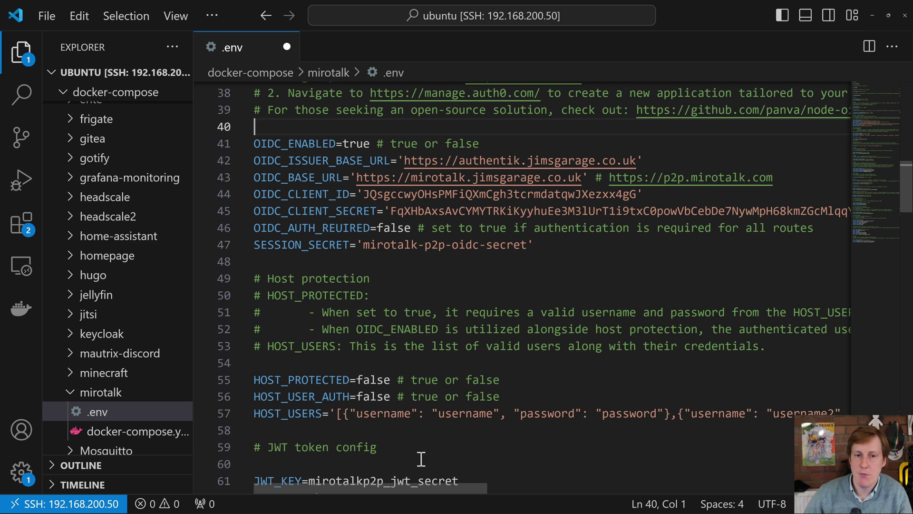
left_click_drag(425, 487, 563, 489)
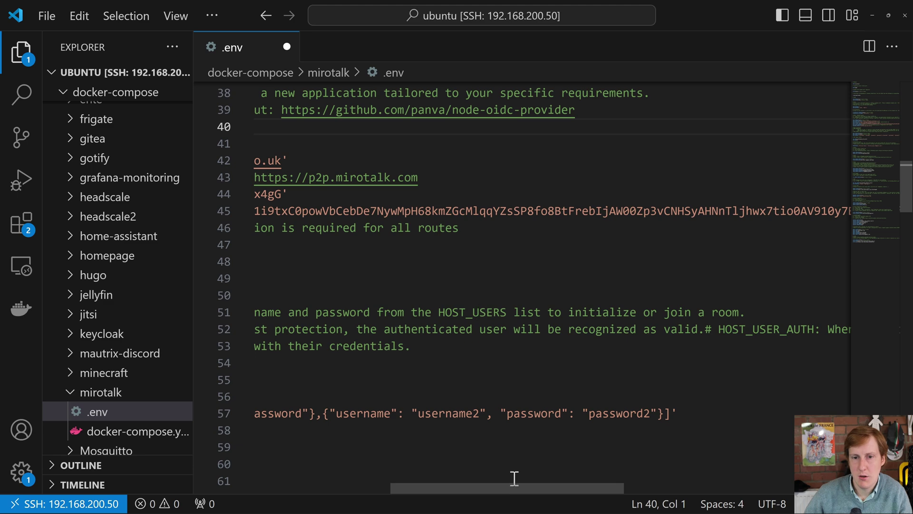
left_click_drag(514, 488, 358, 484)
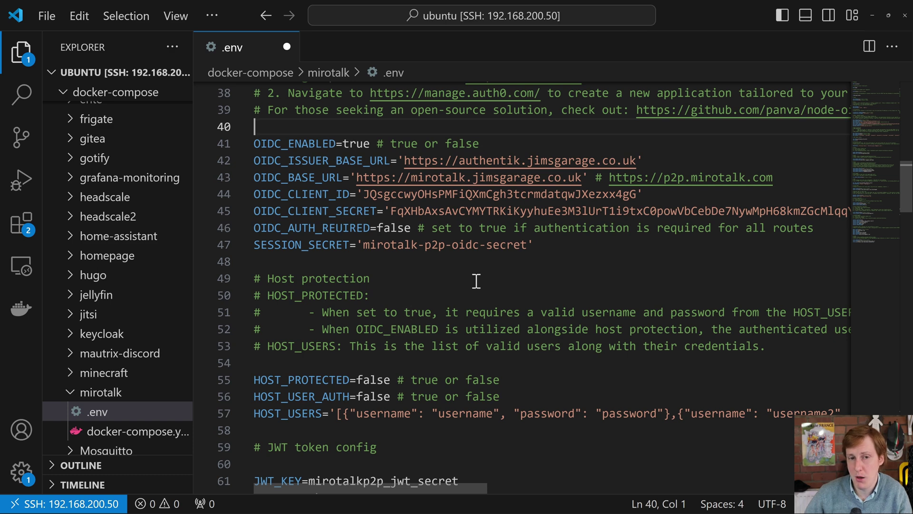
mouse_move(458, 487)
left_mouse_down()
mouse_move(749, 472)
mouse_move(450, 481)
left_mouse_up()
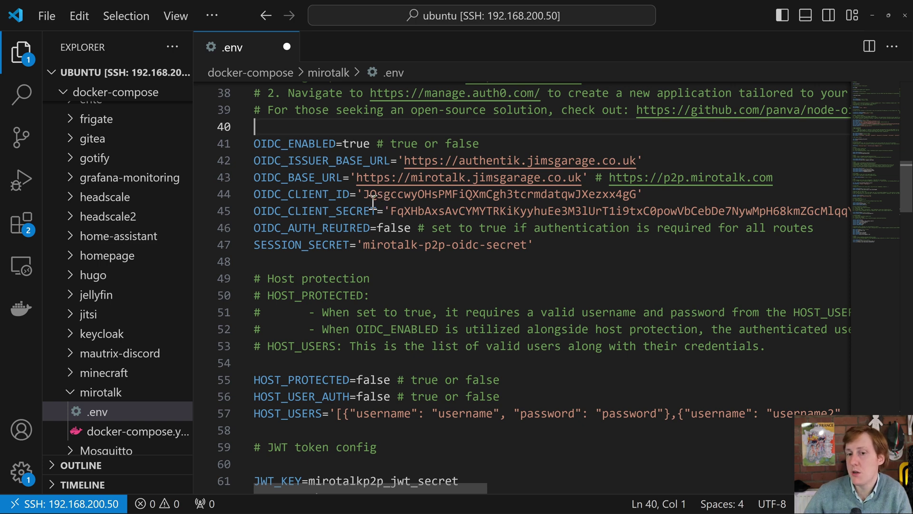
scroll(380, 200, "down", 3)
left_click(518, 286)
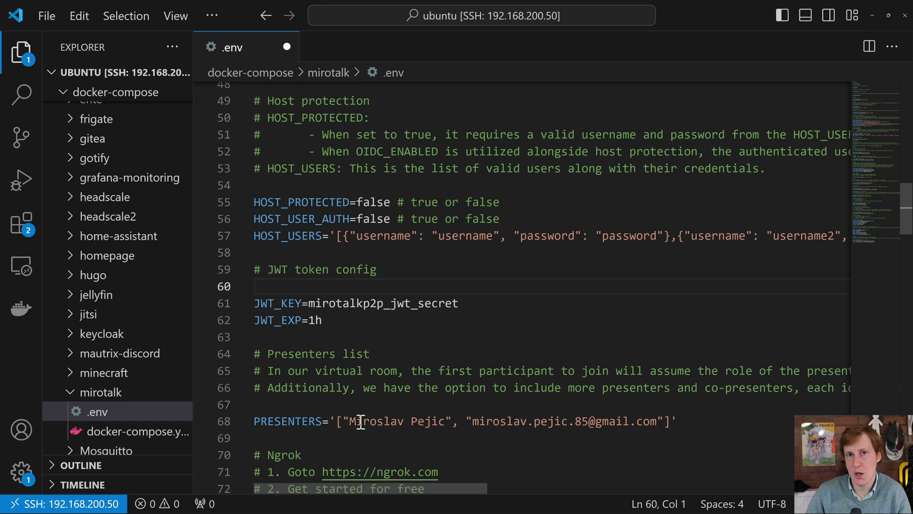
Review the presenters, Ngrok, STUN and TURN sections of the .env file, focusing on the TURN server URL and username
scroll(374, 404, "down", 3)
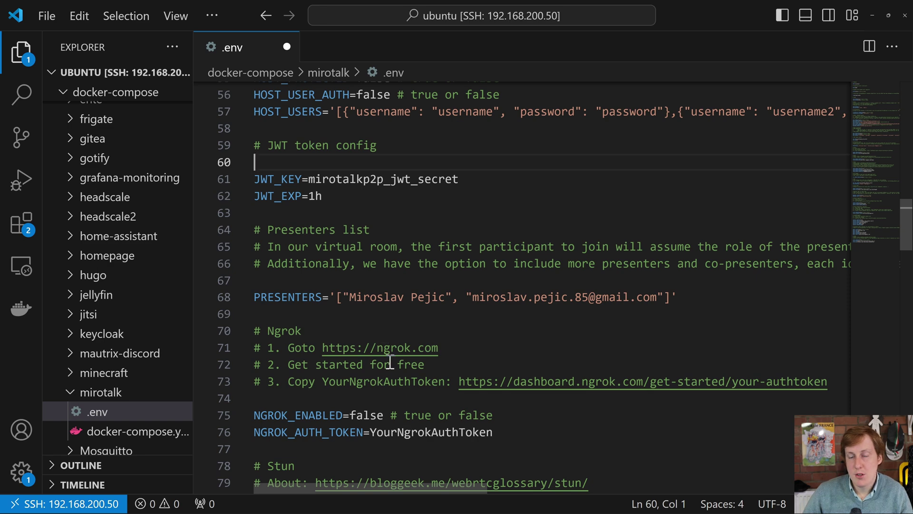
scroll(431, 388, "down", 3)
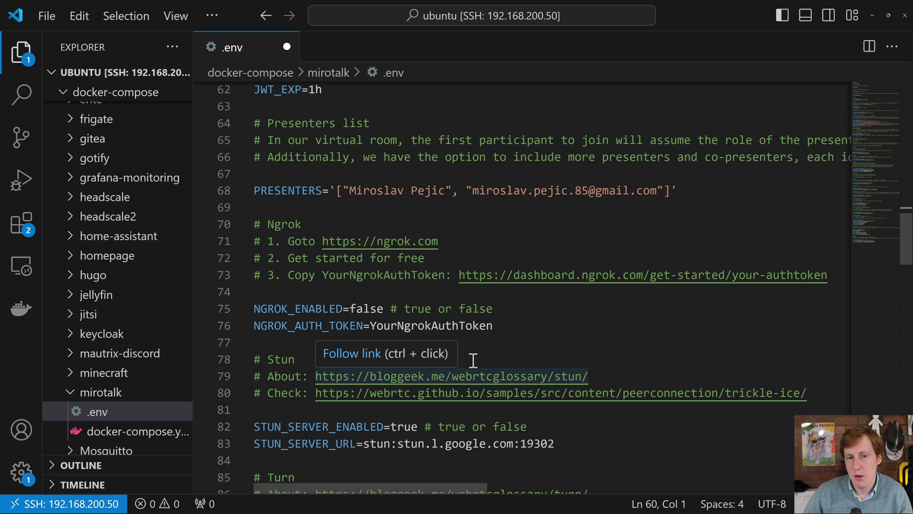
scroll(518, 346, "down", 3)
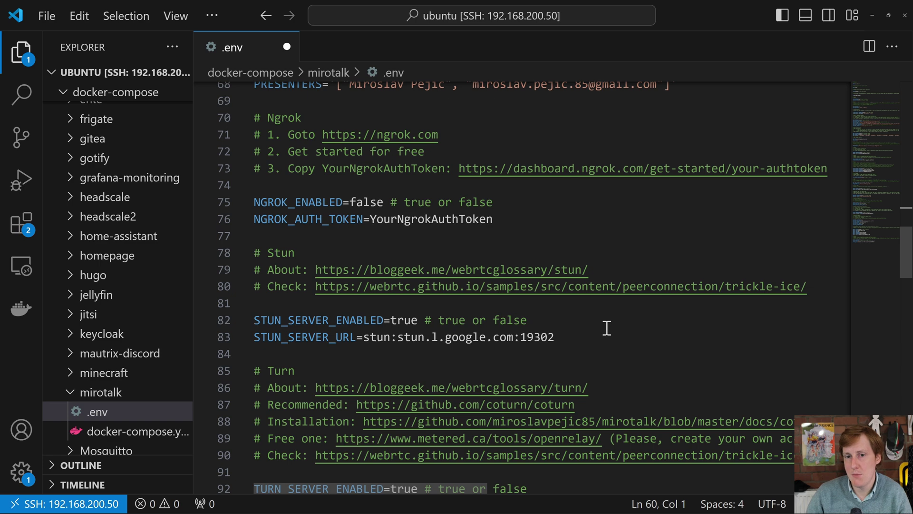
scroll(607, 328, "down", 4)
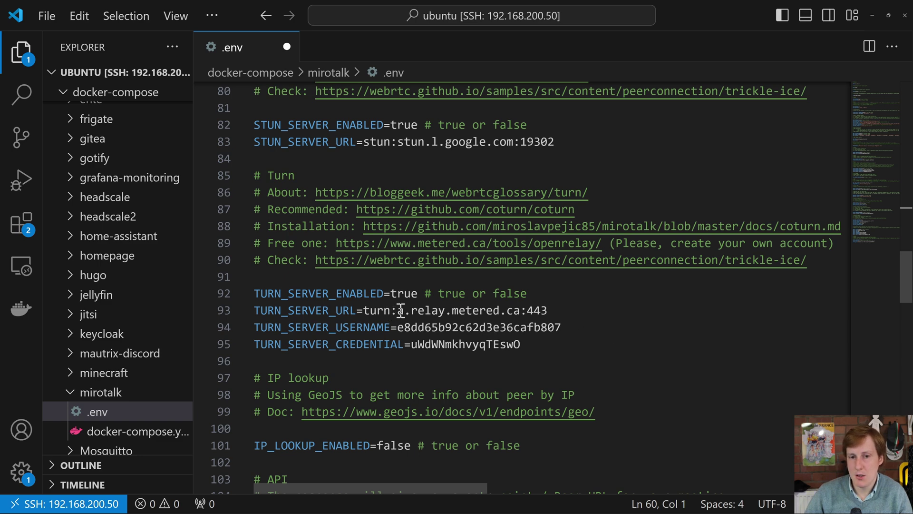
left_click_drag(398, 310, 546, 312)
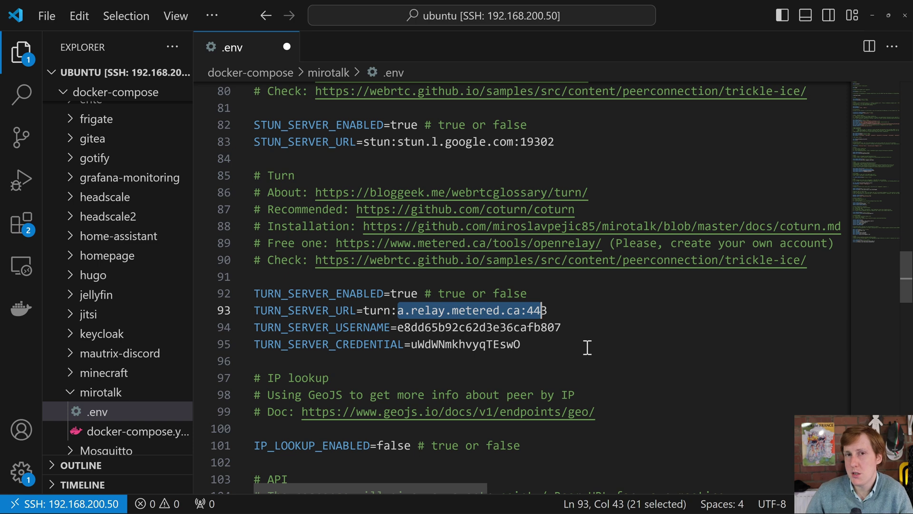
double_click(595, 327)
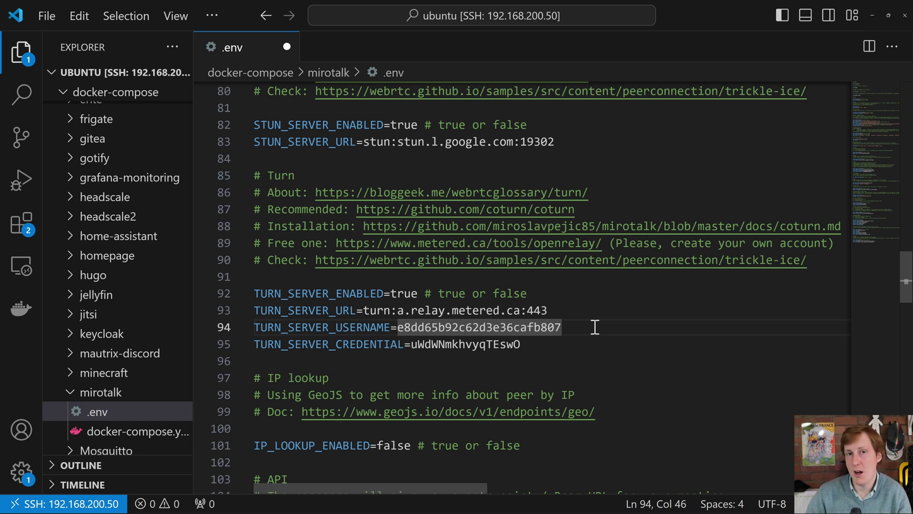
double_click(578, 312)
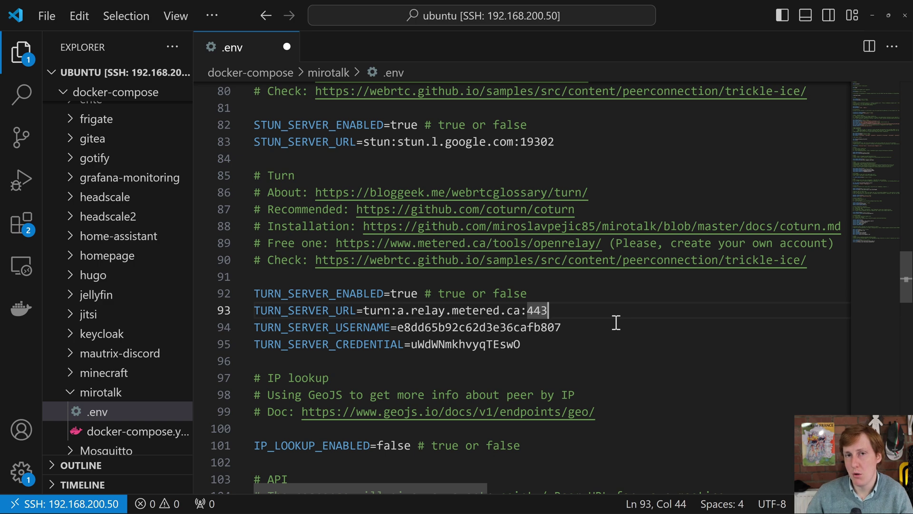
Review the IP lookup, API and survey sections of the .env file, focusing on the API key secret and SURVEY_ENABLED setting
scroll(616, 322, "down", 2)
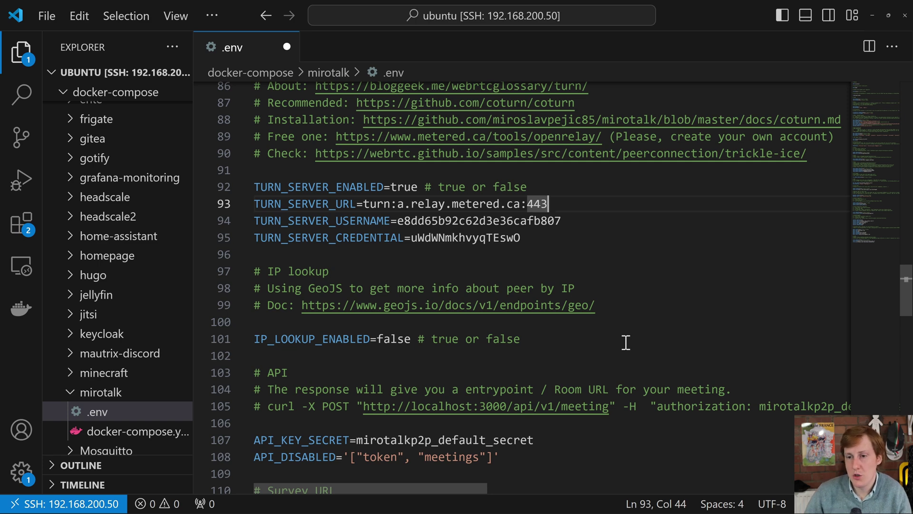
scroll(626, 343, "down", 2)
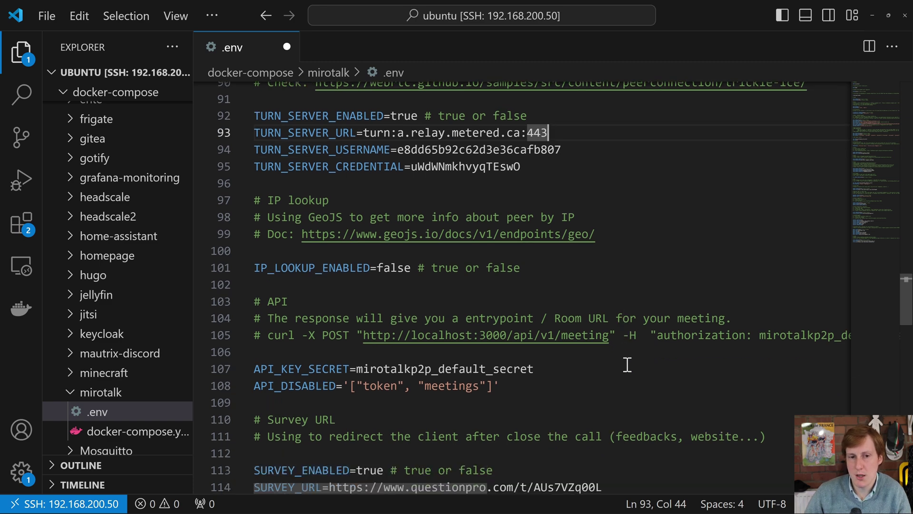
key("Down")
key("Down")
key("Down")
key("Down")
key("Down")
key("Down")
key("Down")
key("Down")
key("Down")
key("Down")
key("Down")
key("Down")
key("Down")
key("Down")
key("Down")
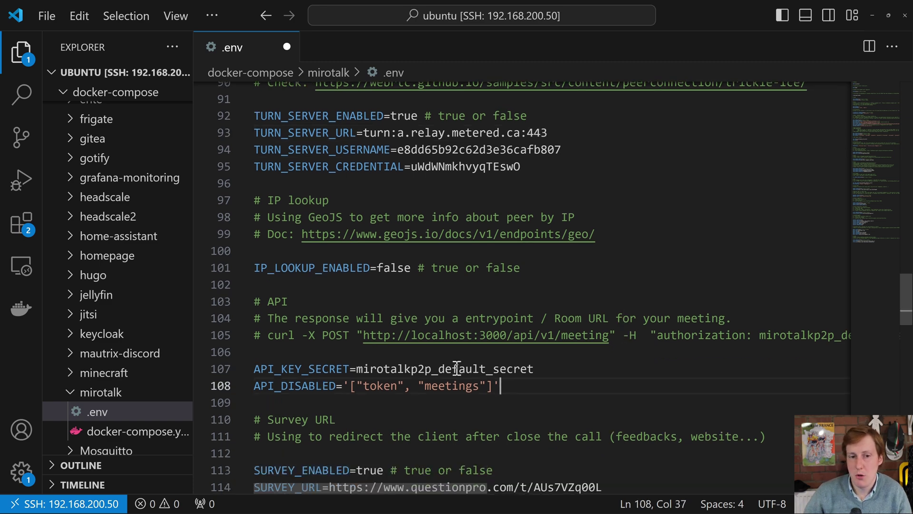
scroll(531, 393, "down", 2)
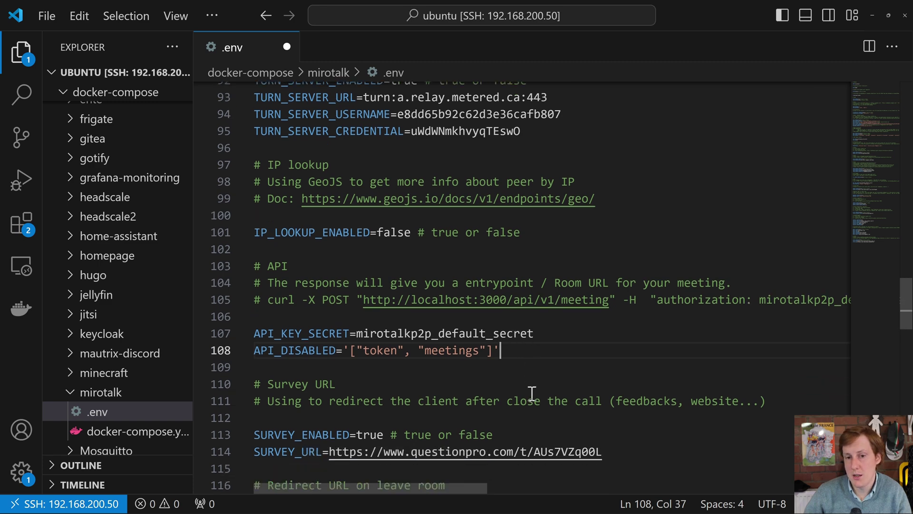
scroll(532, 393, "down", 1)
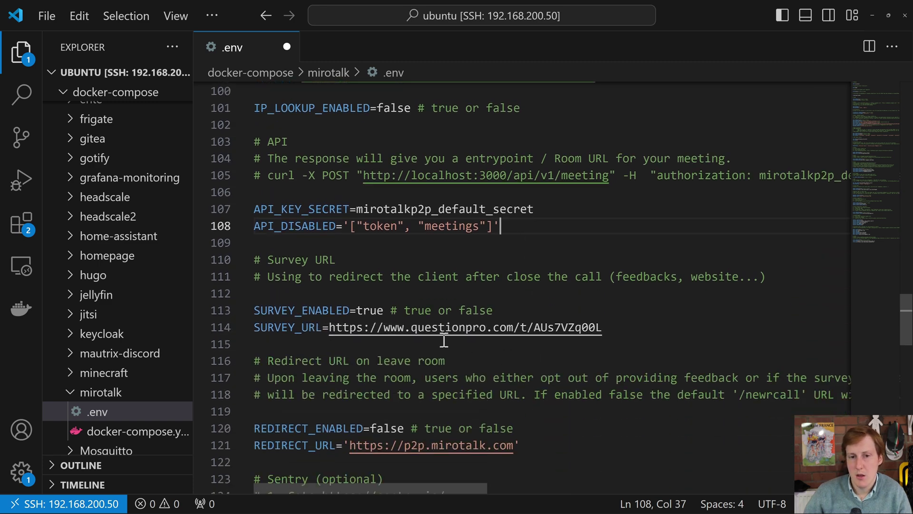
double_click(372, 310)
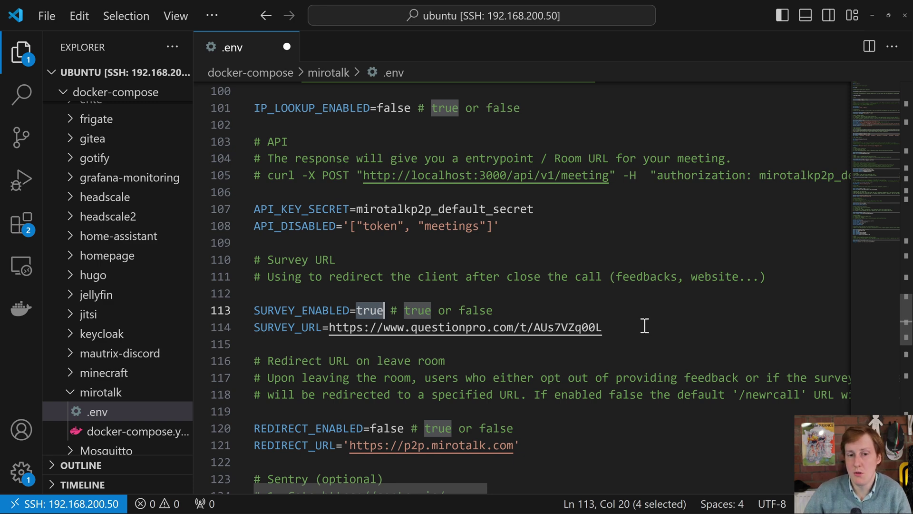
Examine the remaining .env sections from the redirect URL and Sentry through Slack, ChatGPT, email alerts and stats
scroll(611, 391, "down", 1)
scroll(611, 391, "down", 2)
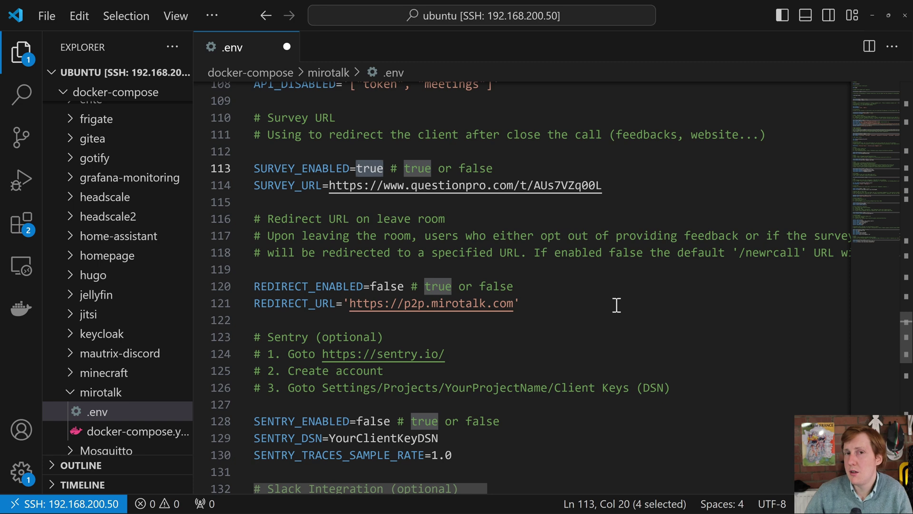
scroll(615, 319, "down", 1)
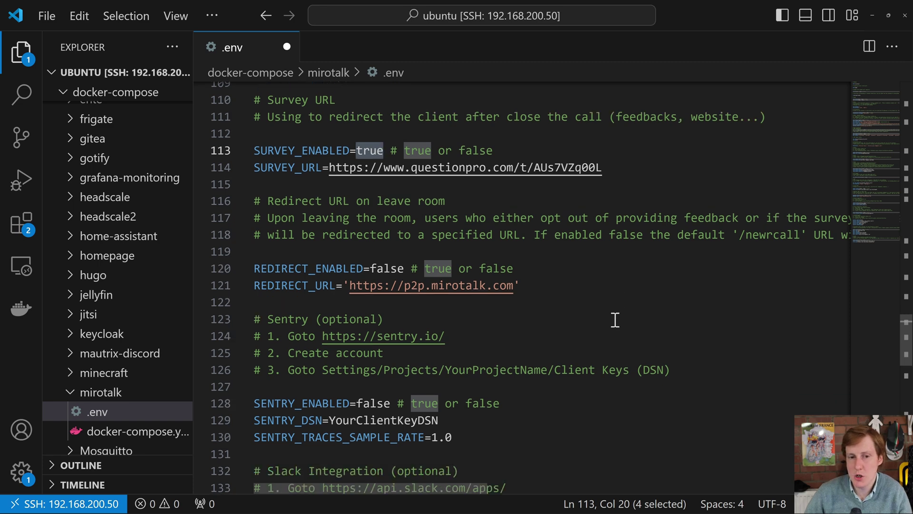
scroll(615, 320, "down", 2)
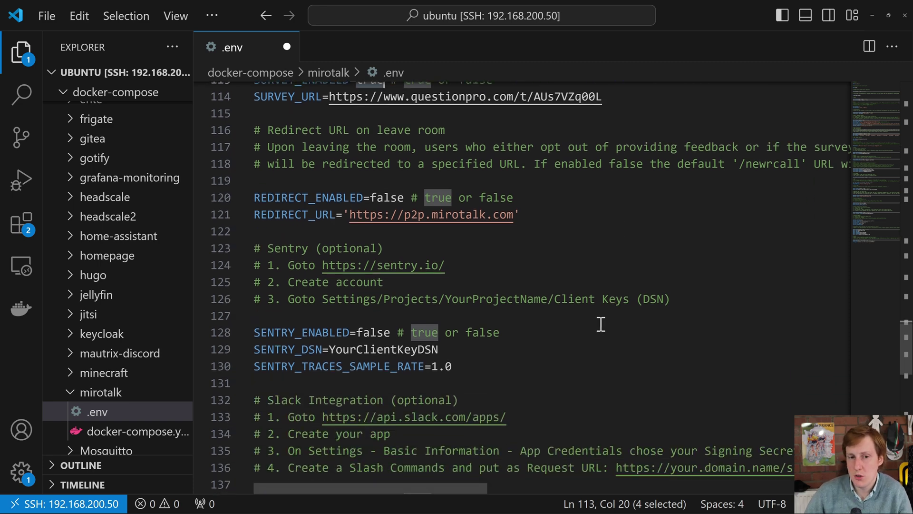
scroll(574, 328, "down", 2)
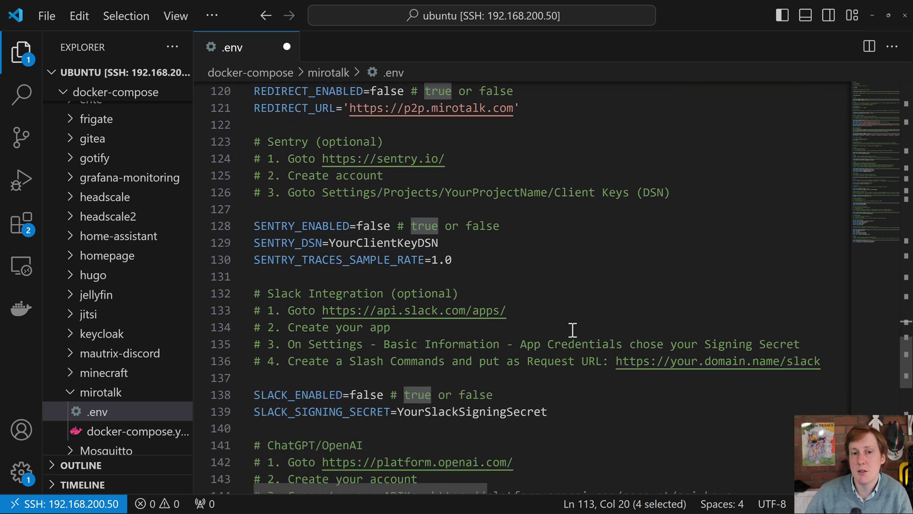
scroll(573, 329, "down", 5)
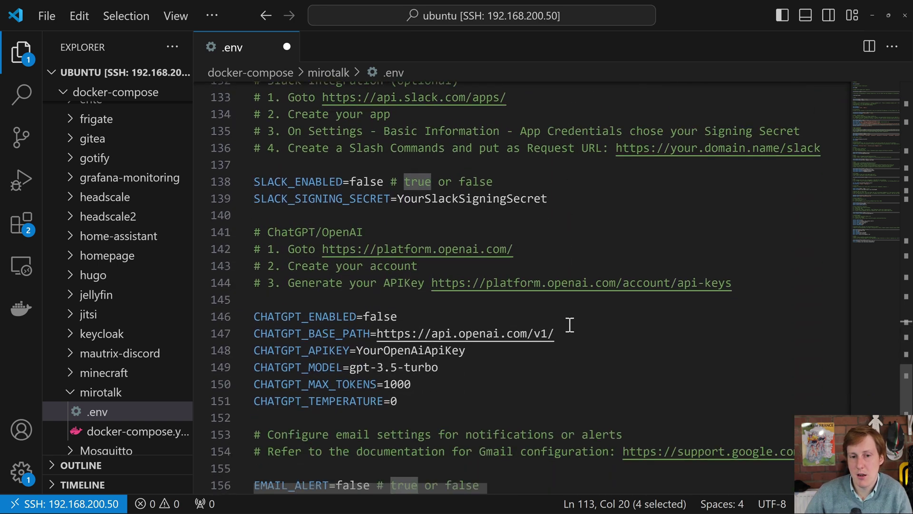
scroll(570, 325, "down", 1)
scroll(570, 322, "down", 1)
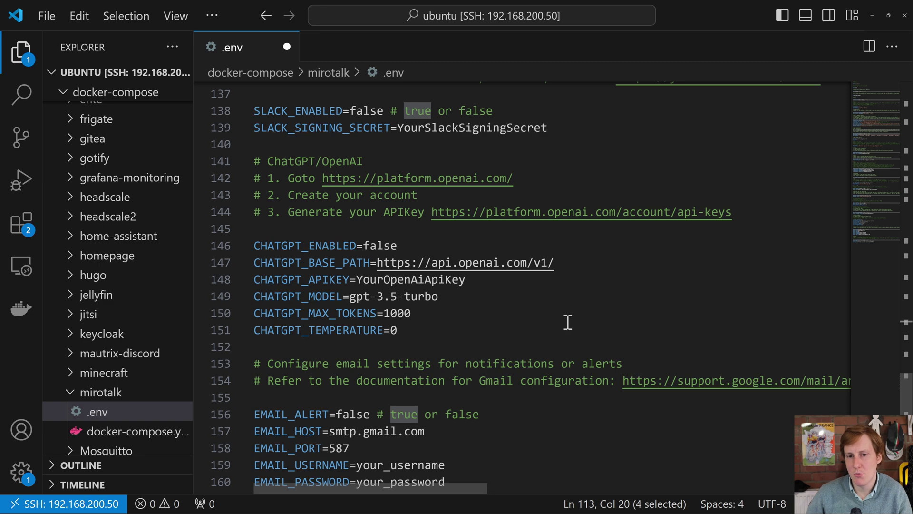
scroll(568, 322, "down", 2)
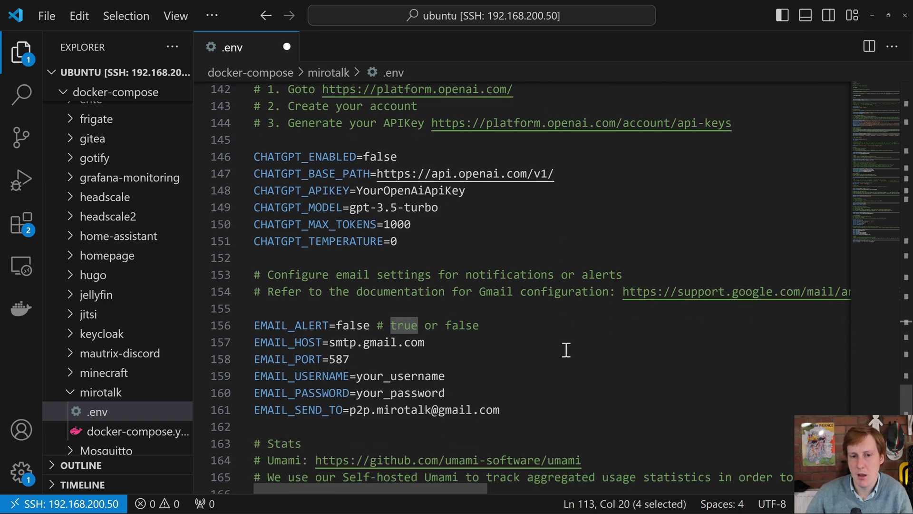
scroll(554, 348, "down", 1)
scroll(555, 350, "down", 2)
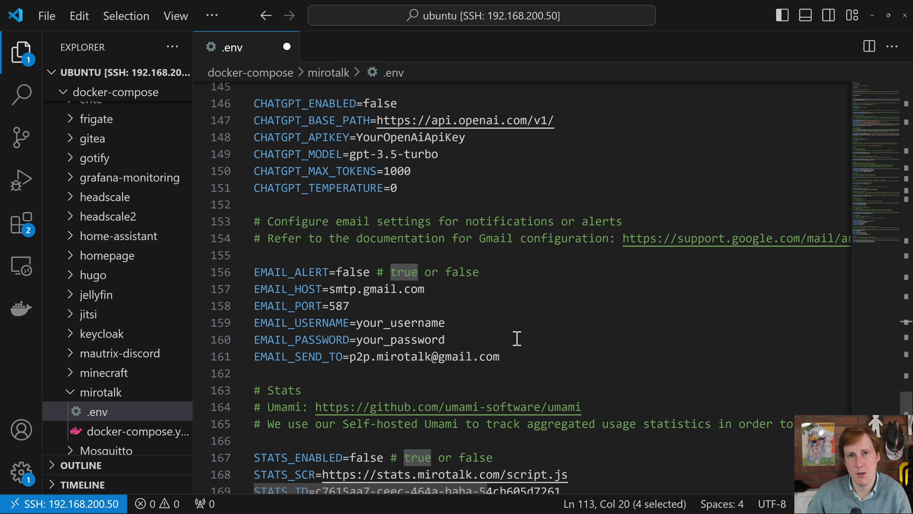
scroll(528, 339, "down", 2)
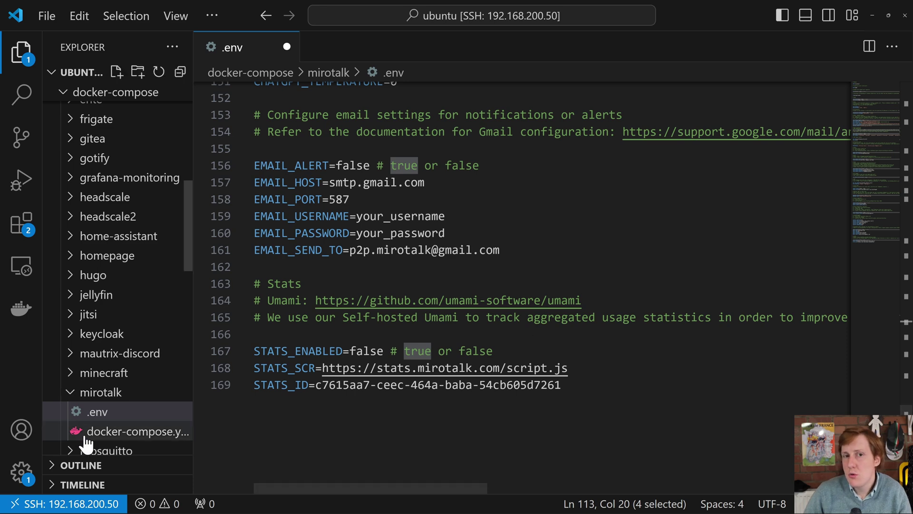
In mirotalk's docker-compose.yaml, uncomment the ./app/:/src/app/:ro volume mapping and save the file
left_click(104, 433)
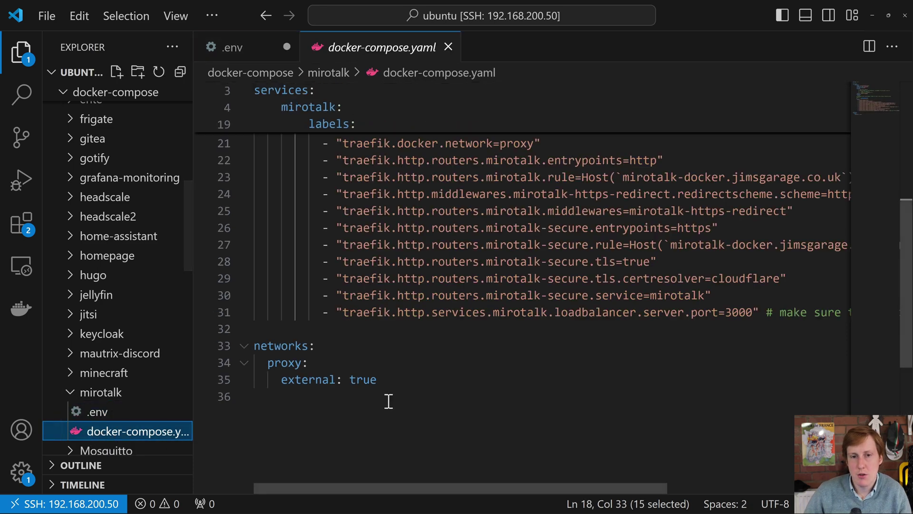
scroll(412, 385, "up", 5)
scroll(412, 385, "up", 2)
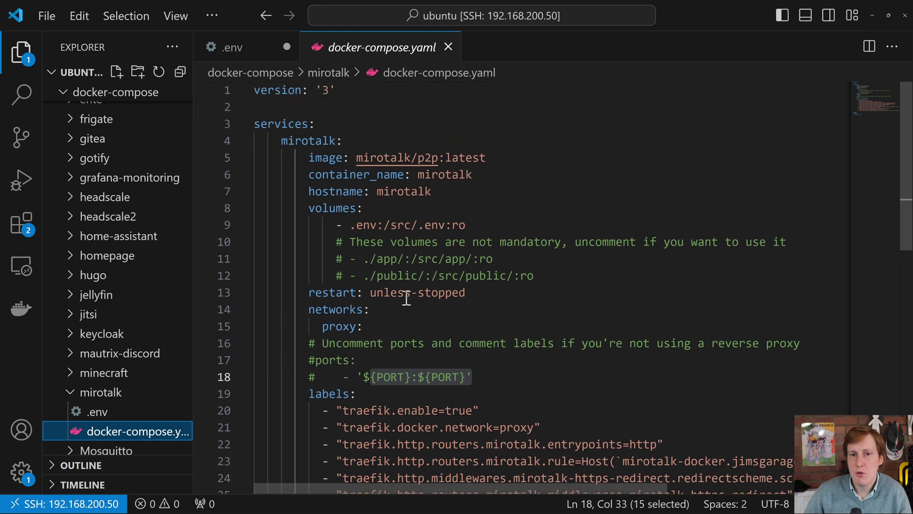
left_click(344, 260)
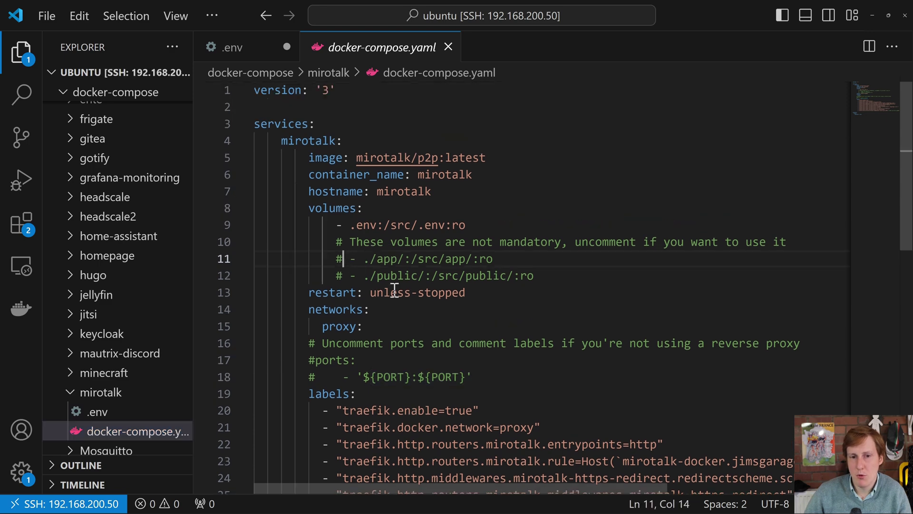
key("ctrl+slash")
key("Delete")
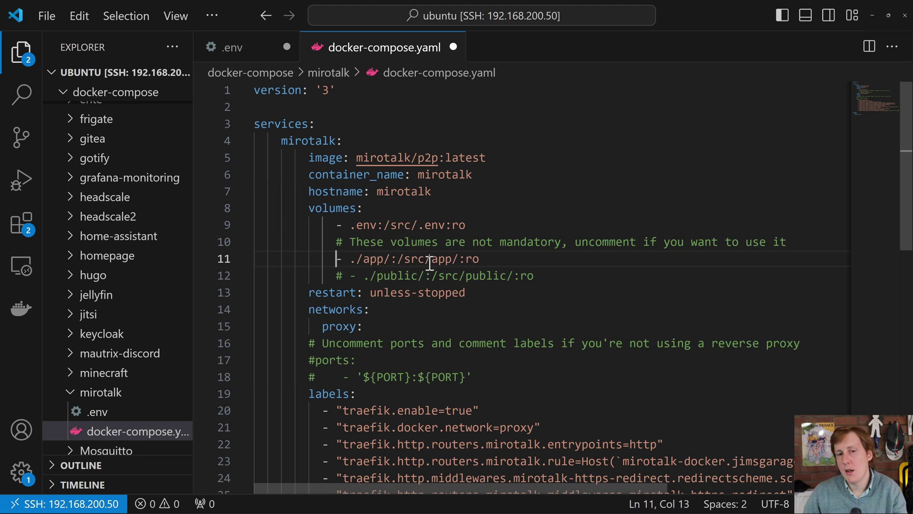
key("ctrl+s")
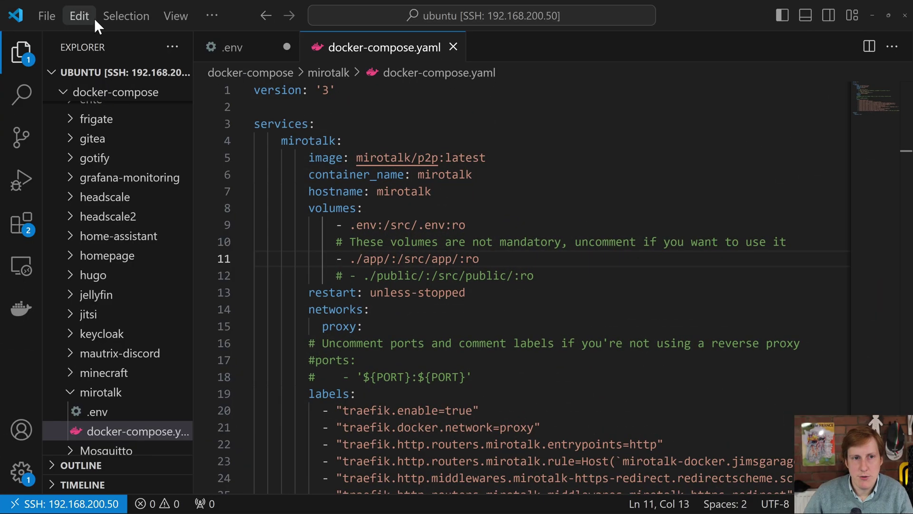
Open a terminal and change to the docker-compose/mirotalk directory
left_click(123, 16)
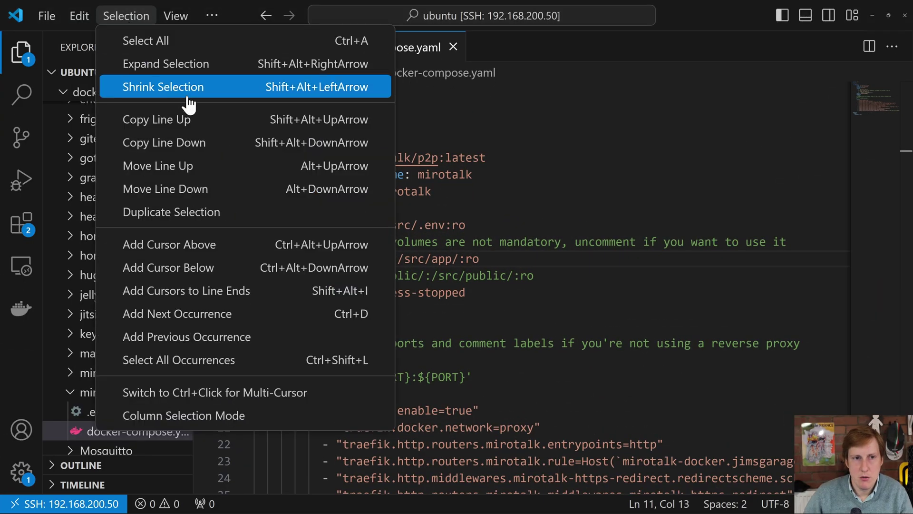
mouse_move(176, 15)
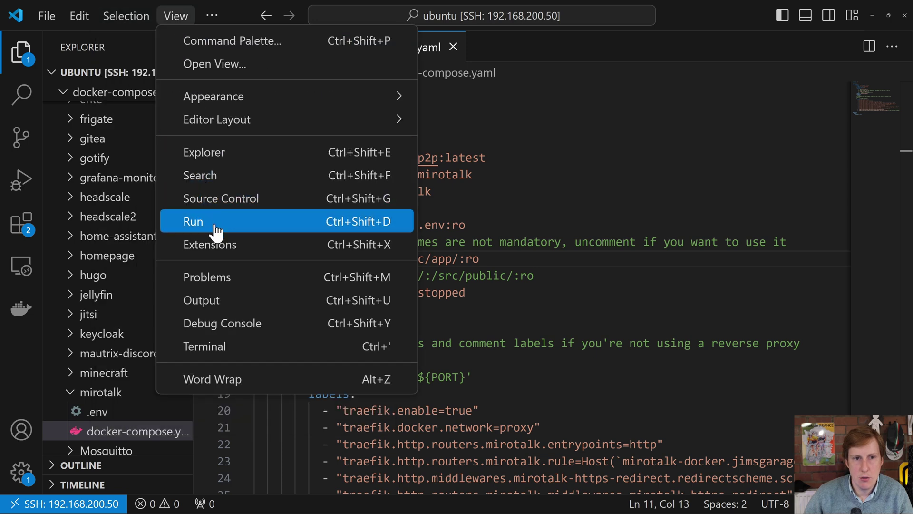
left_click(337, 340)
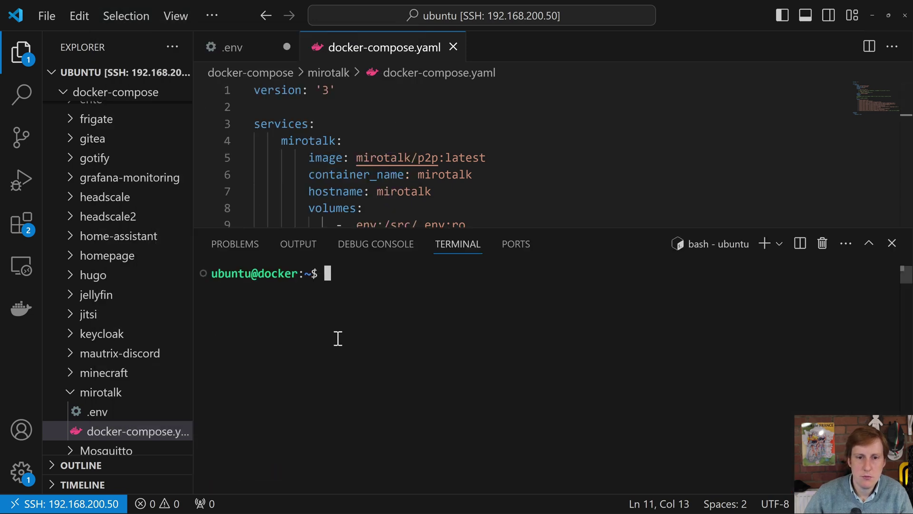
type("cd docker-c")
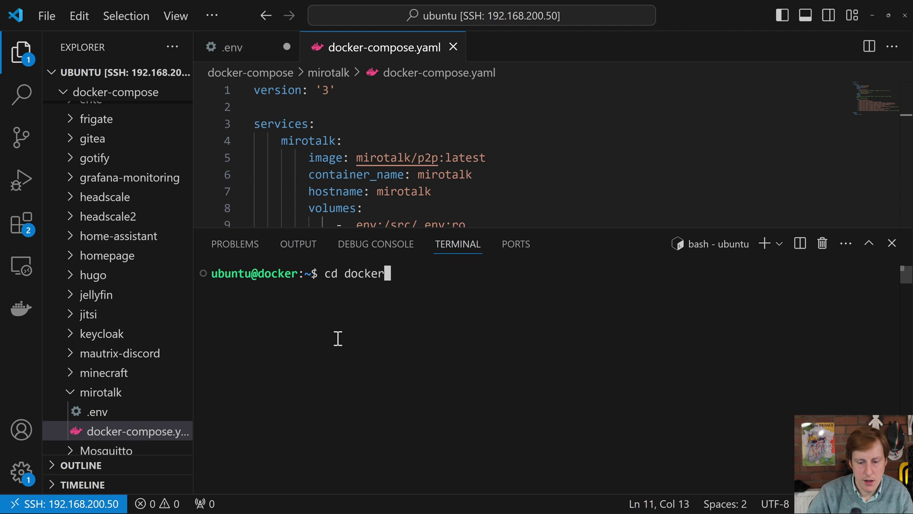
key("Tab")
type("mir")
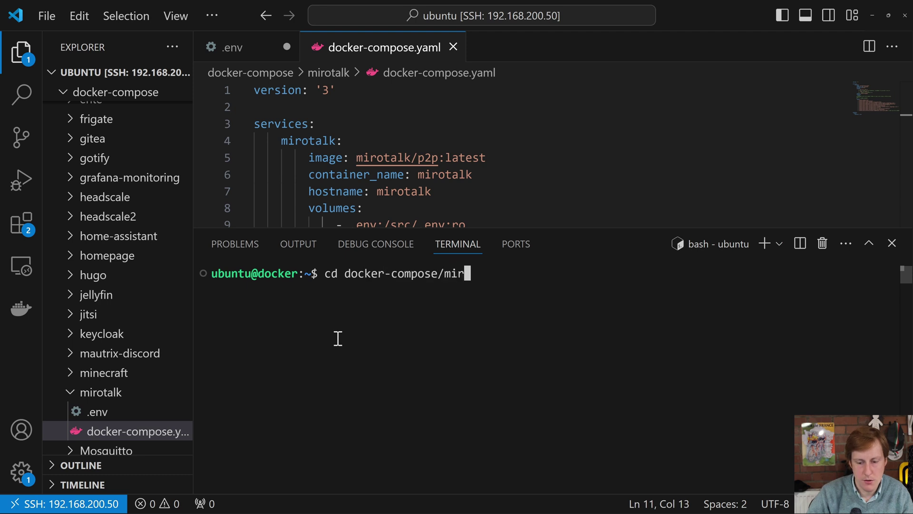
key("Tab")
key("Return")
Start the MiroTalk container in detached mode with sudo docker compose up -d, entering the sudo password
type("sudo docker ")
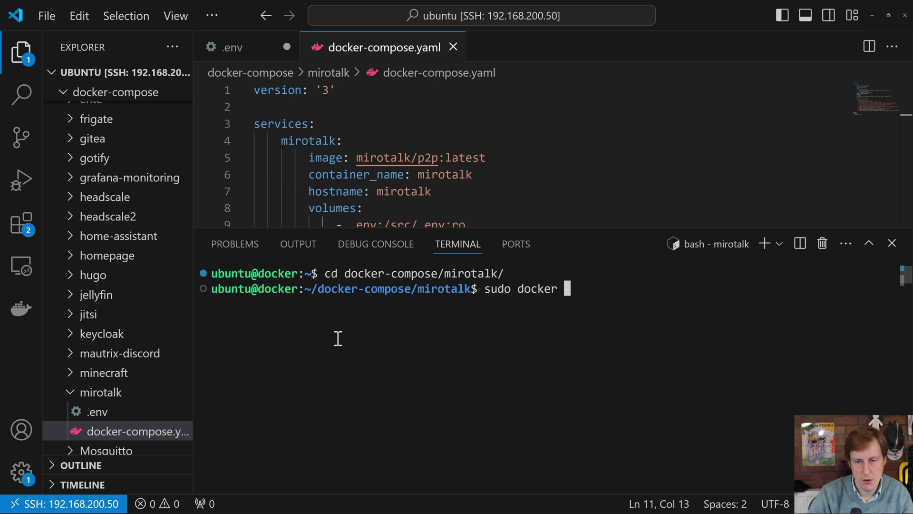
type("compose y")
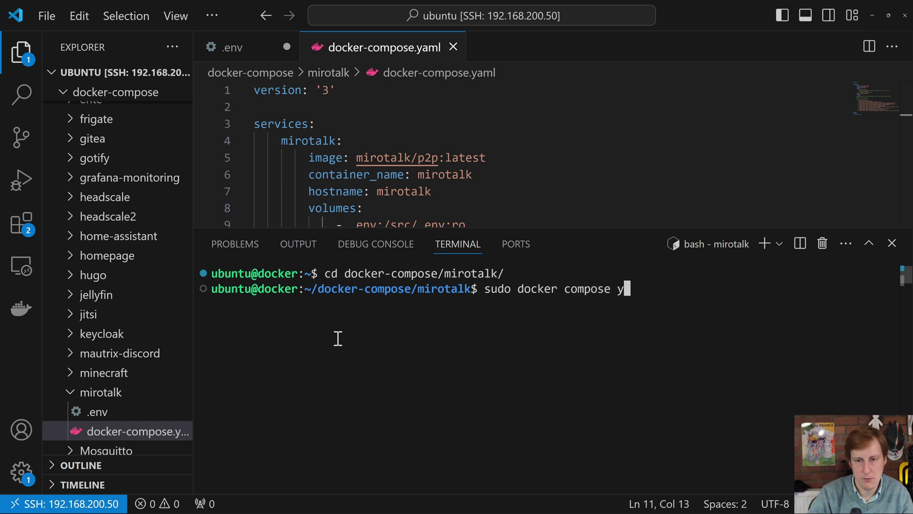
key("BackSpace")
type("up -d")
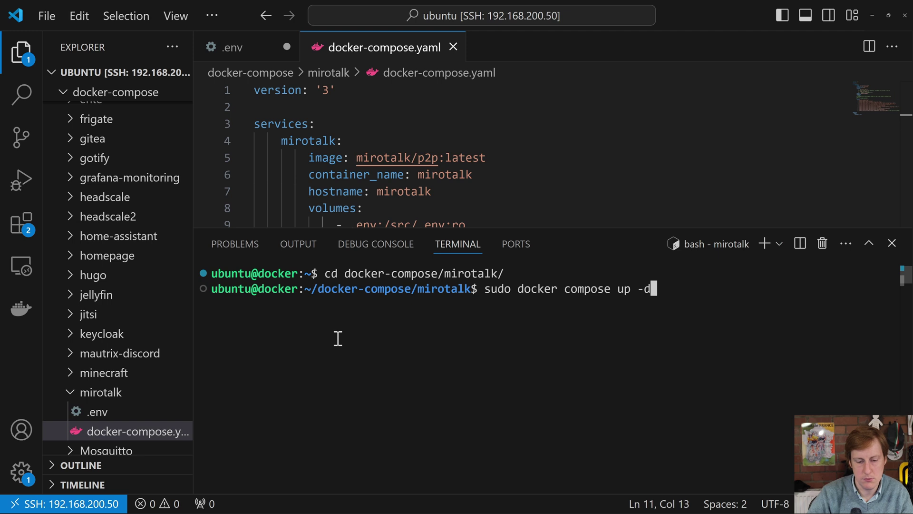
key("Return")
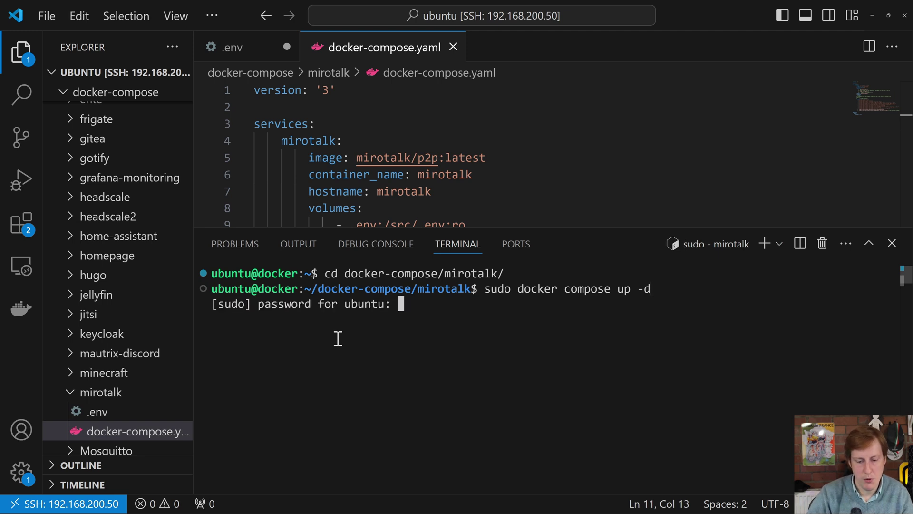
key("Return")
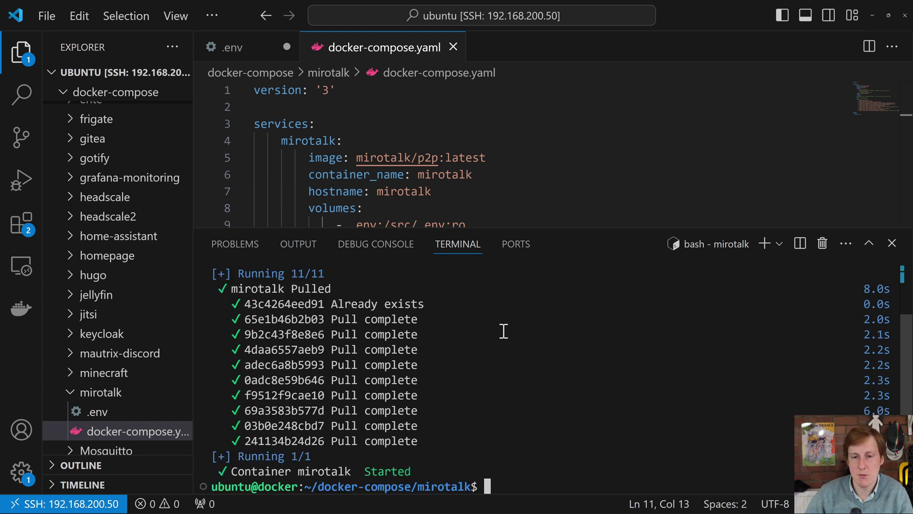
Look up the mirotalk-docker.jimsgarage.co.uk host name in the compose file's Traefik router rule
scroll(497, 169, "down", 3)
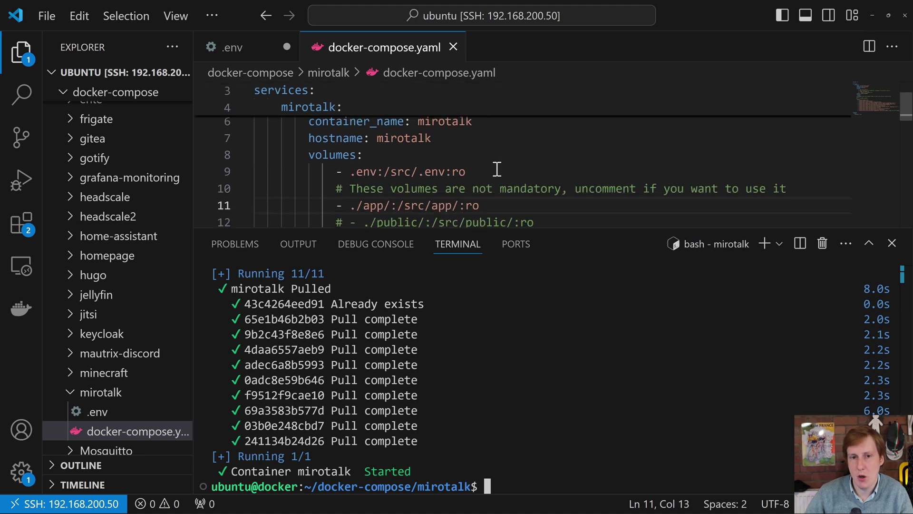
scroll(498, 169, "down", 4)
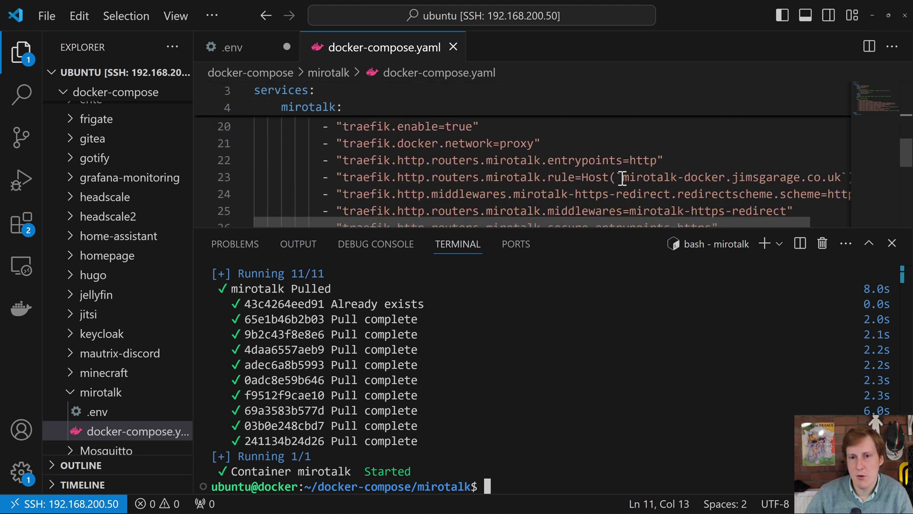
left_click_drag(624, 179, 725, 184)
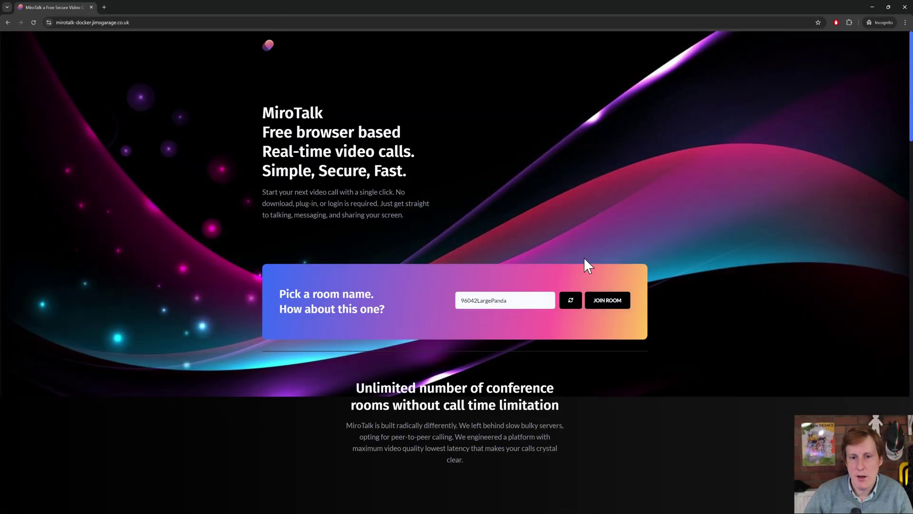
On the MiroTalk site in the browser, join the suggested room 96042LargePanda and allow camera access
left_click(608, 301)
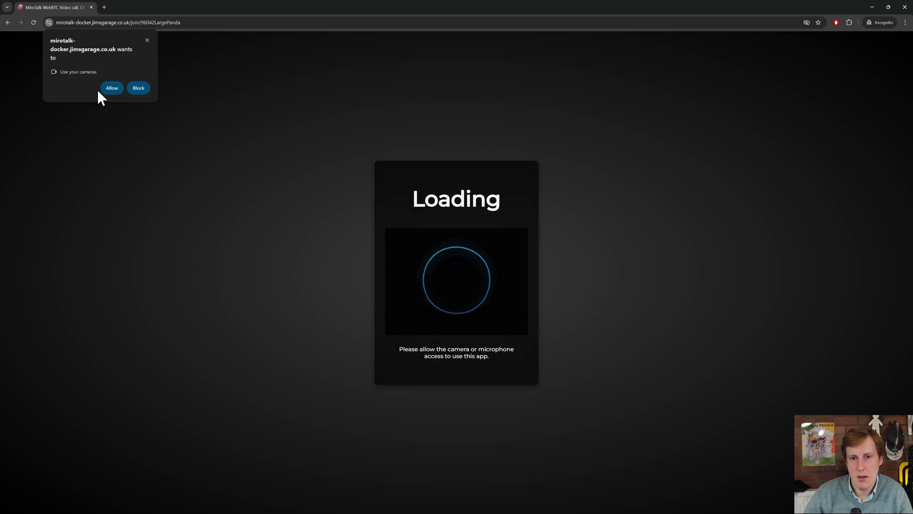
left_click(112, 88)
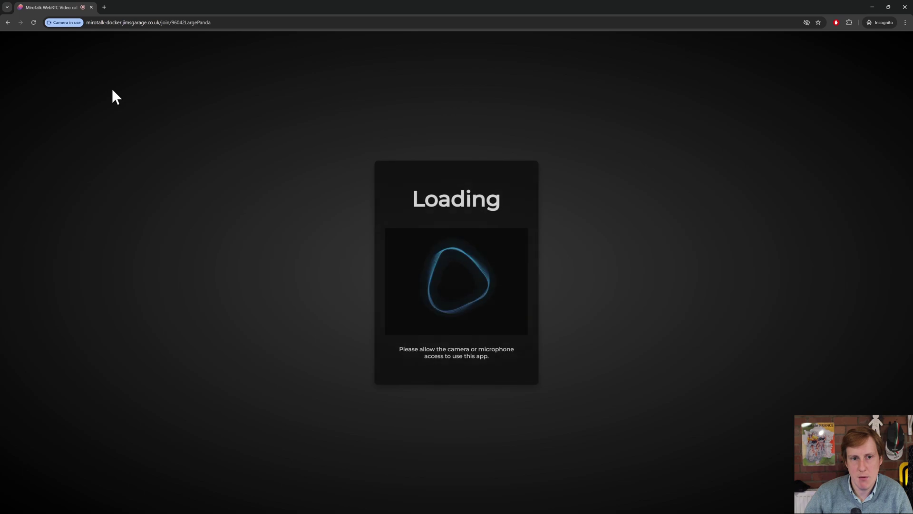
Allow microphone access for room 96042LargePanda, enter the display name and join the meeting
left_click(112, 86)
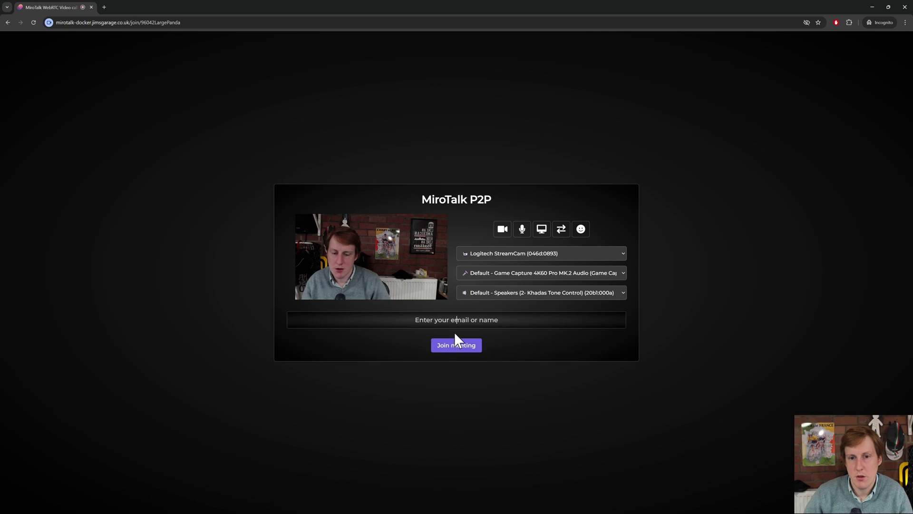
left_click(455, 332)
type("Jim")
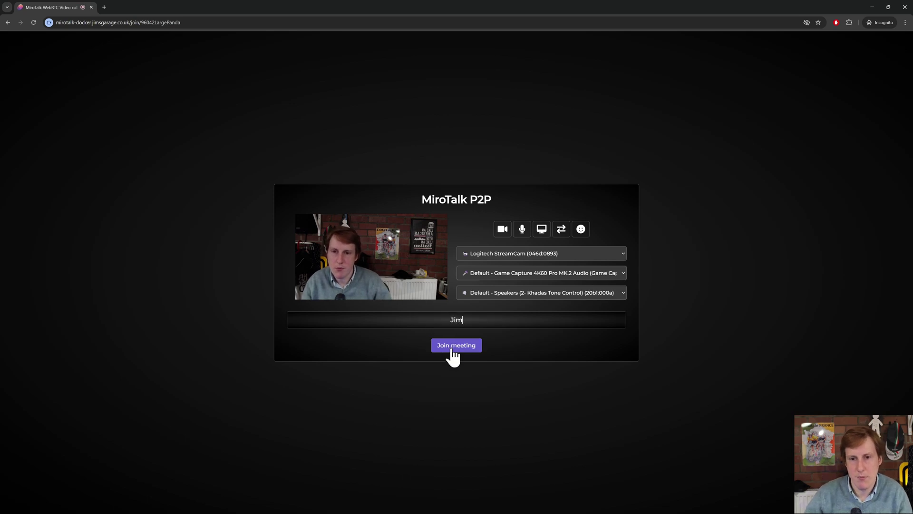
left_click(450, 346)
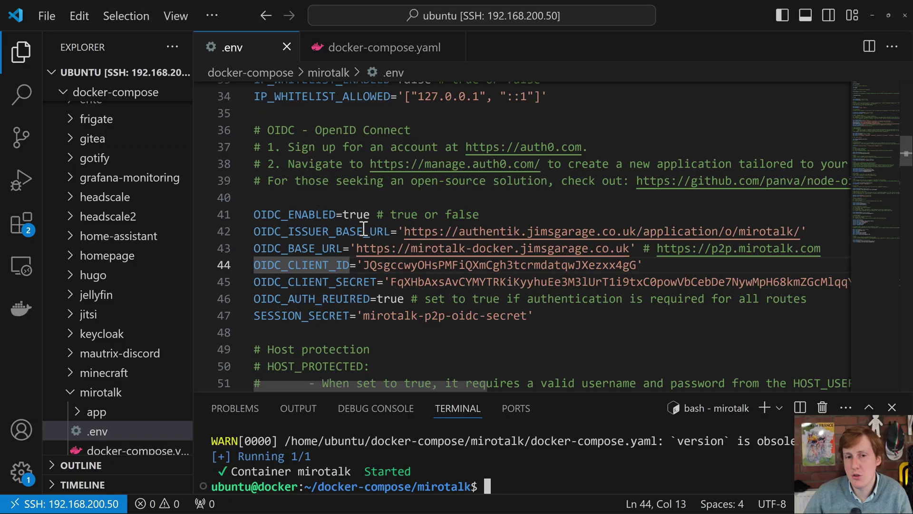
Examine the authentik issuer URL in the OIDC section of MiroTalk's .env file in VS Code
left_click_drag(526, 232, 669, 224)
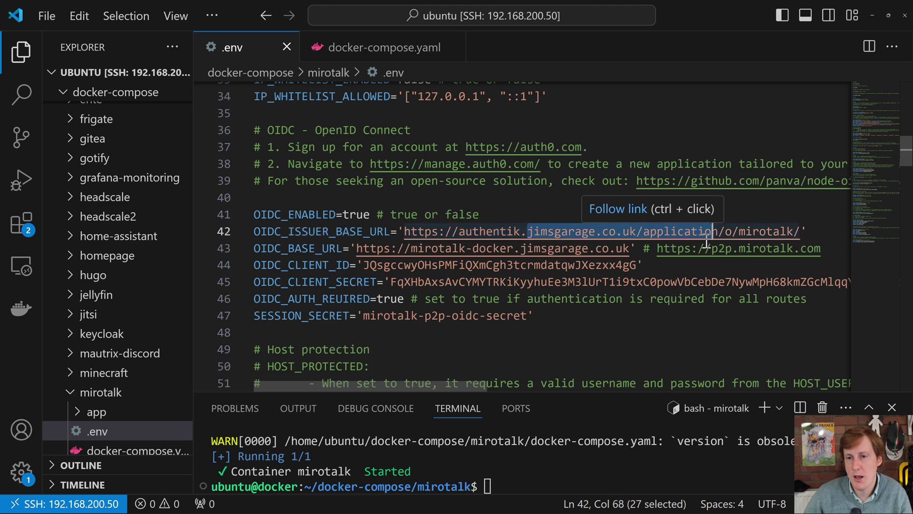
left_click(672, 309)
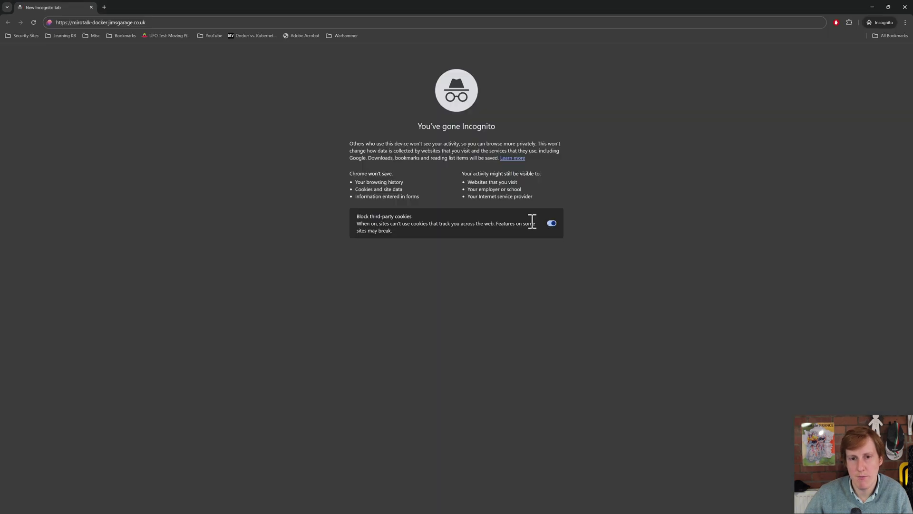
left_click(189, 23)
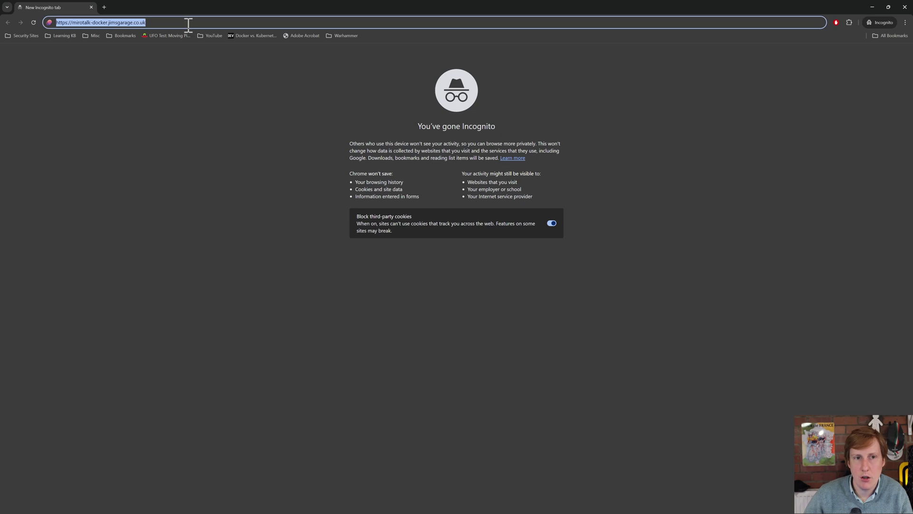
key("Return")
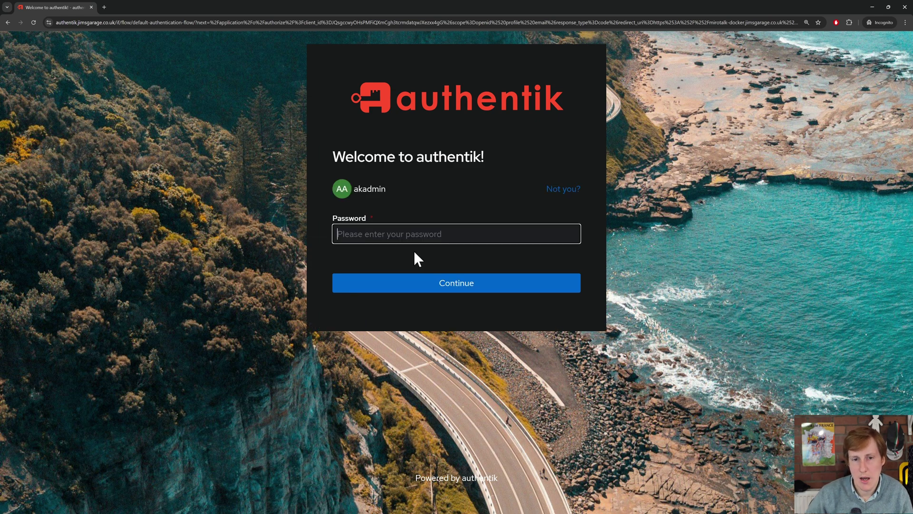
type("a")
key("BackSpace")
type("********")
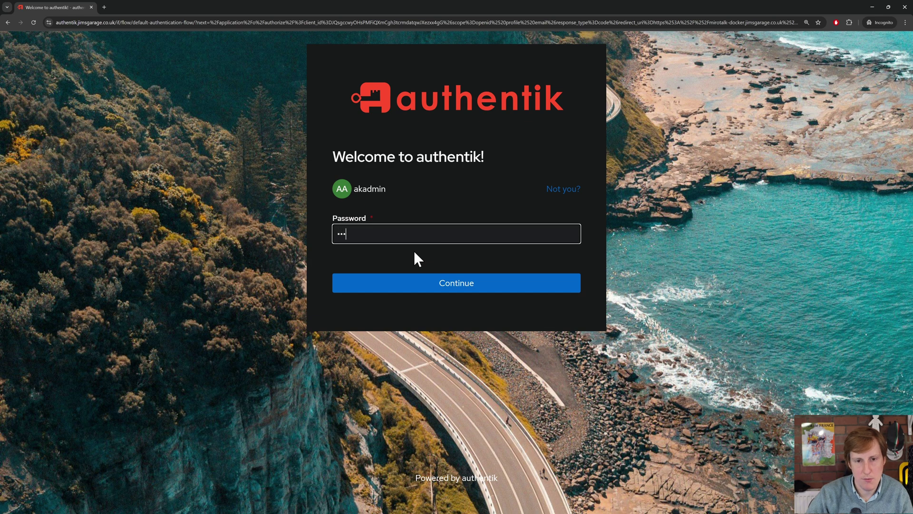
key("Return")
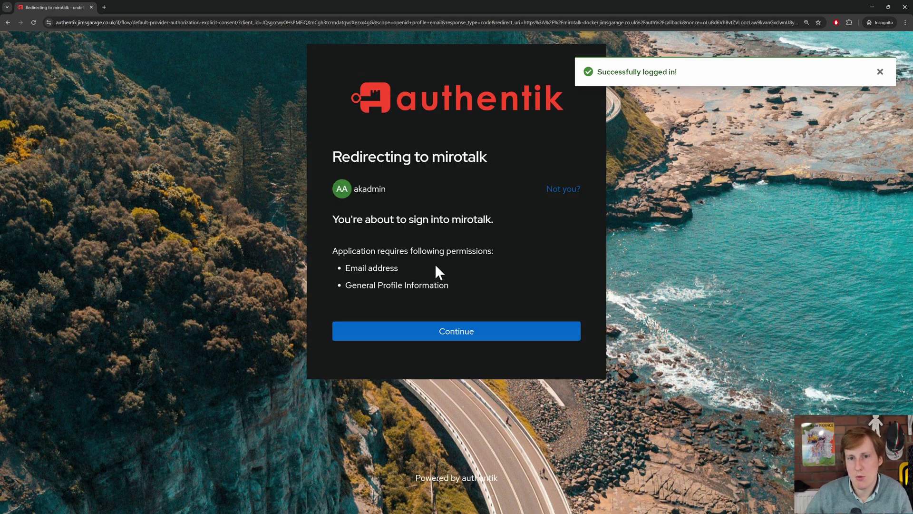
left_click(450, 333)
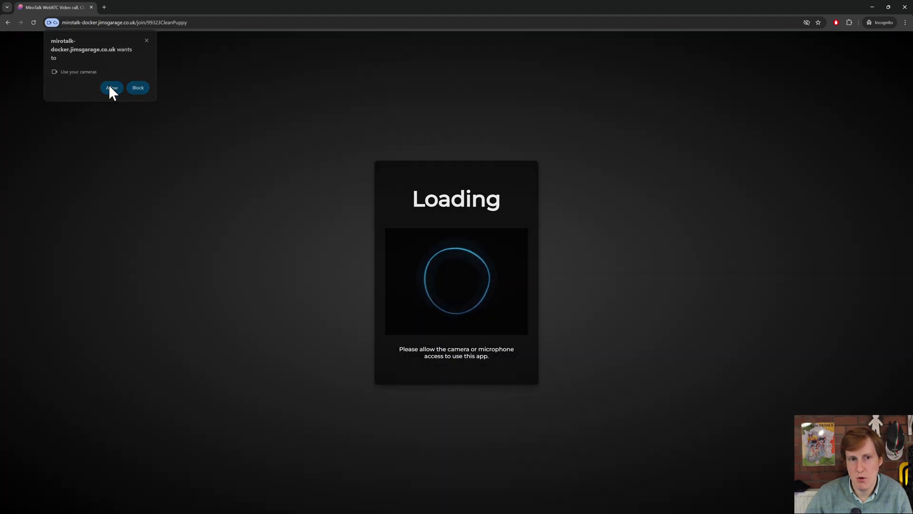
Allow camera and microphone access for room 99323CleanPuppy, enter the display name and join the meeting
left_click(110, 88)
left_click(114, 89)
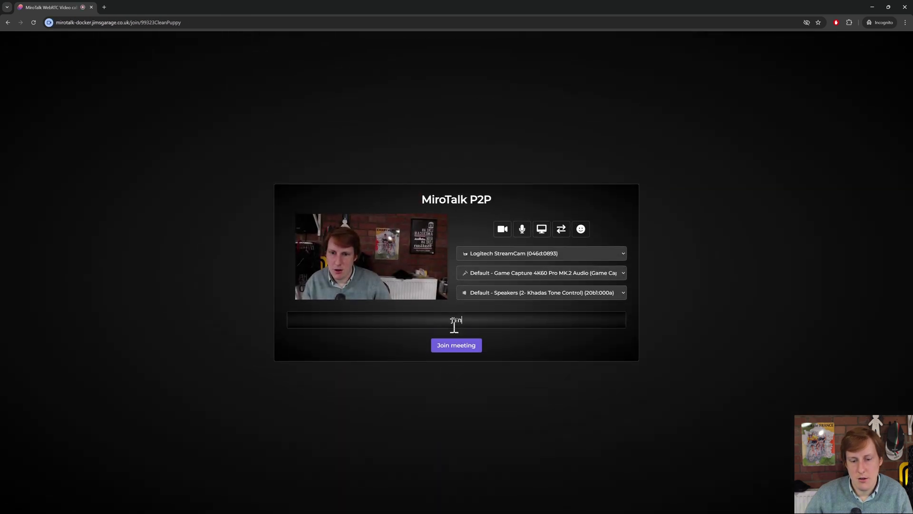
left_click(459, 347)
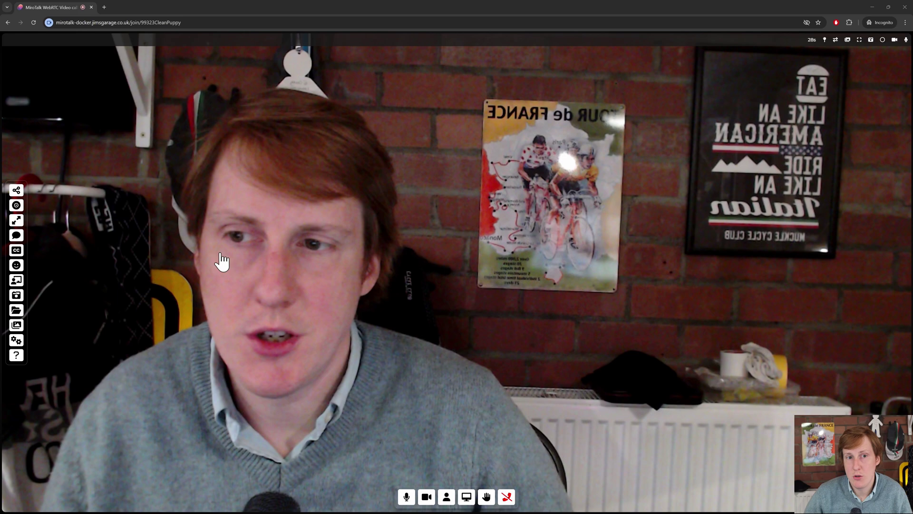
Open the room's chat and whiteboard, place the whiteboard beside the chat and draw a freehand looping scribble on it
left_click(15, 236)
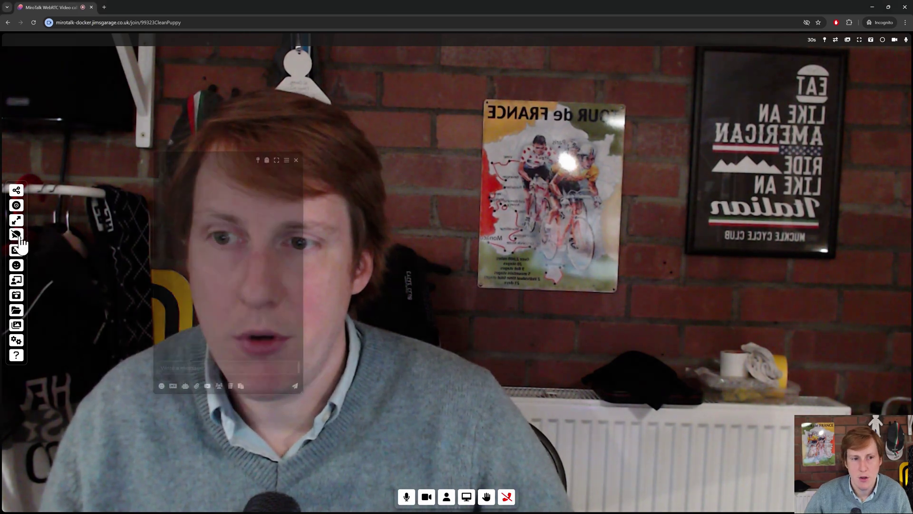
left_click(16, 280)
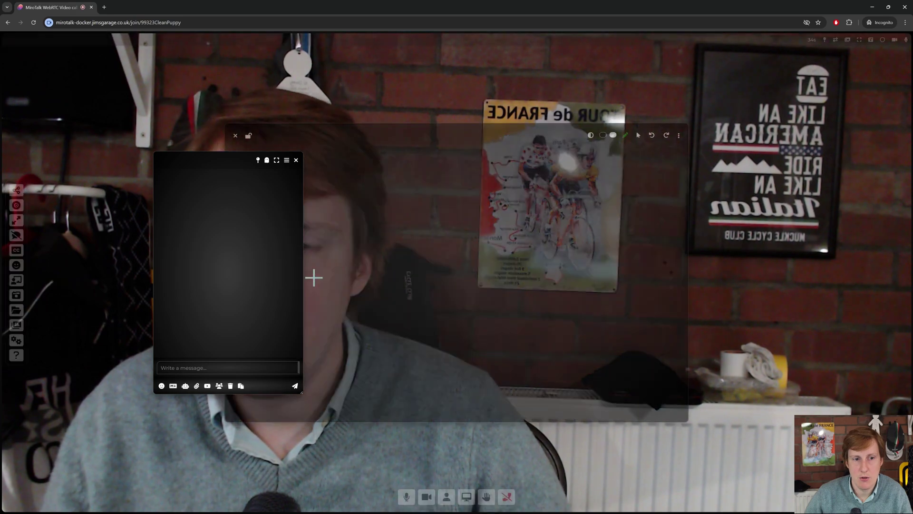
left_click_drag(387, 132, 517, 109)
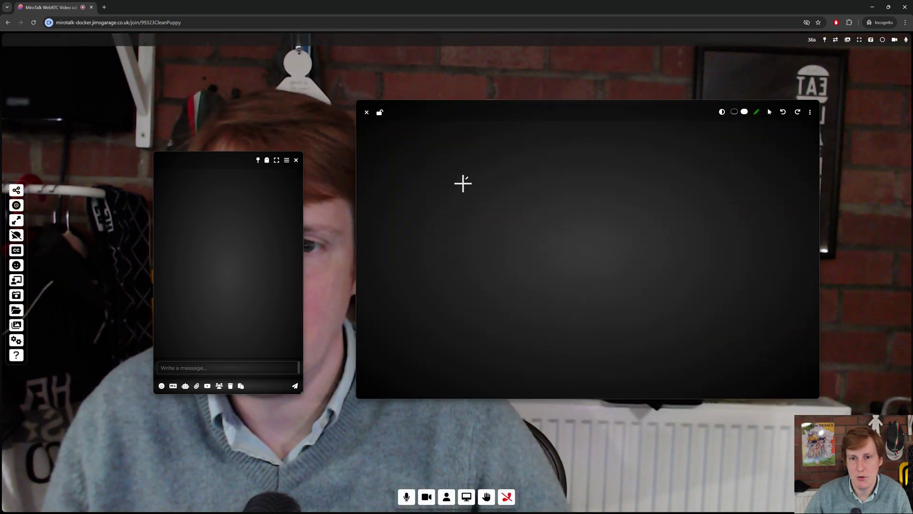
left_click_drag(468, 177, 655, 246)
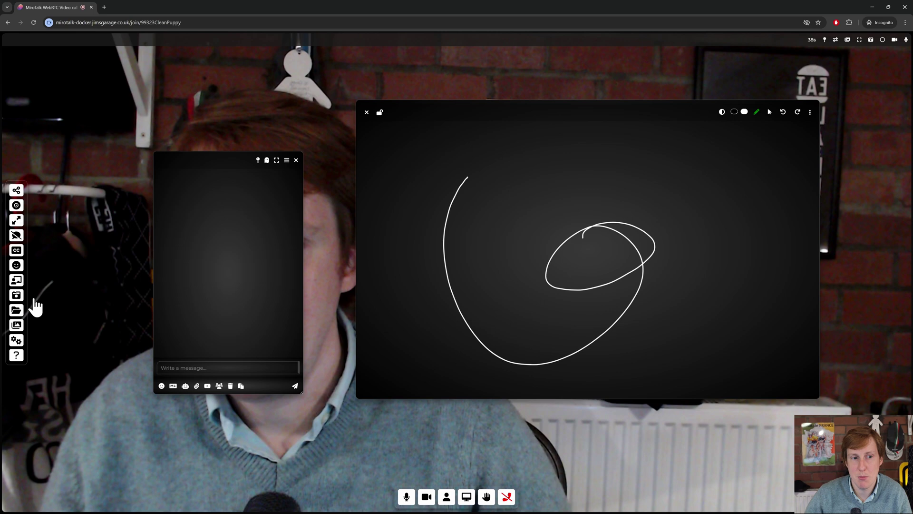
left_click(16, 295)
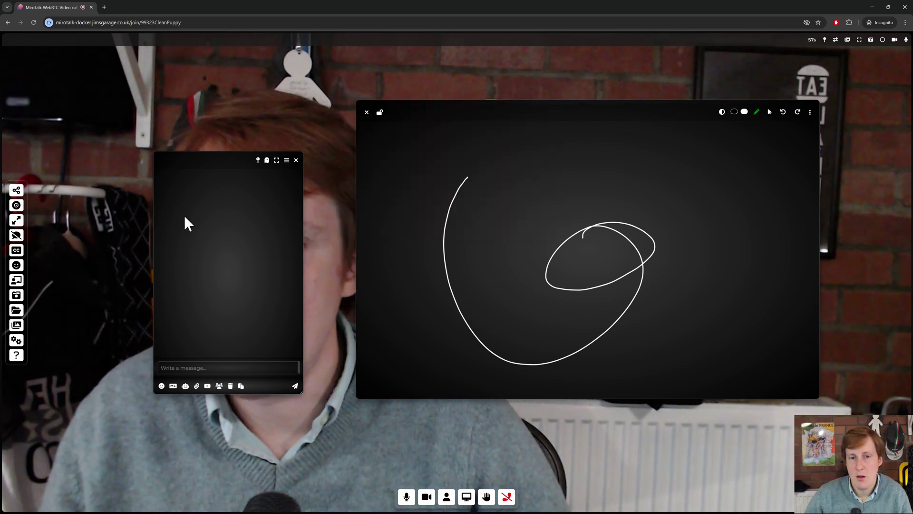
Review the room's Video settings, and close the chat and whiteboard windows
left_click(298, 159)
left_click(16, 340)
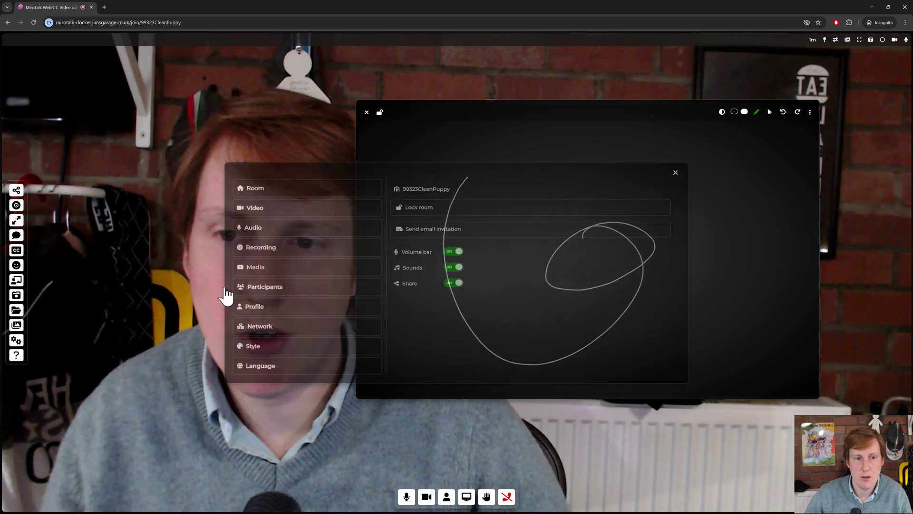
left_click(308, 217)
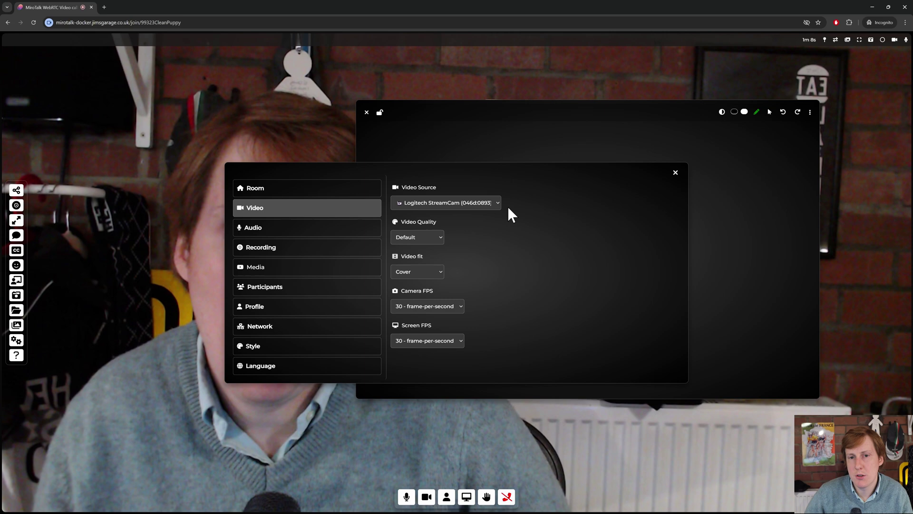
left_click(675, 173)
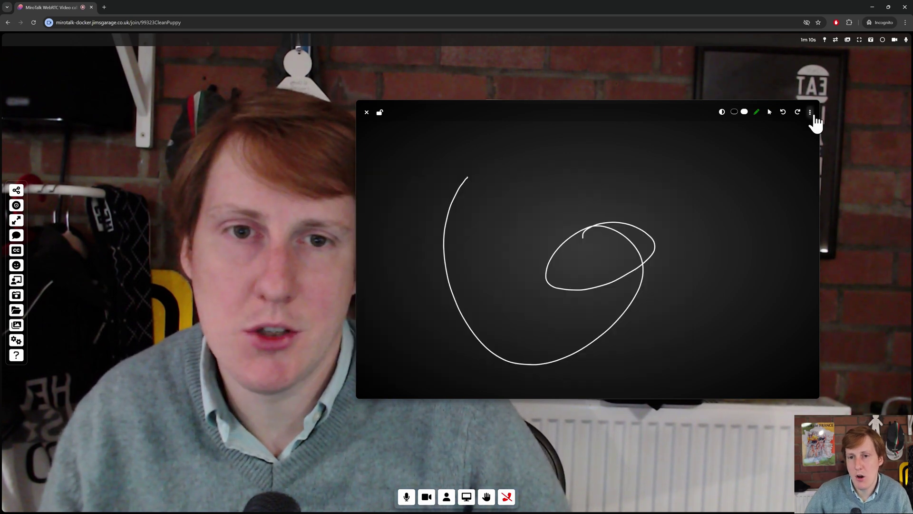
left_click(368, 114)
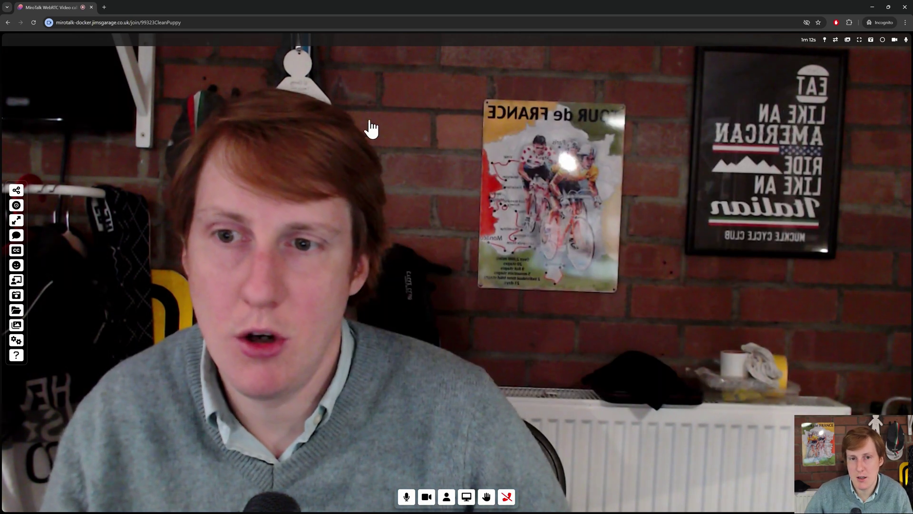